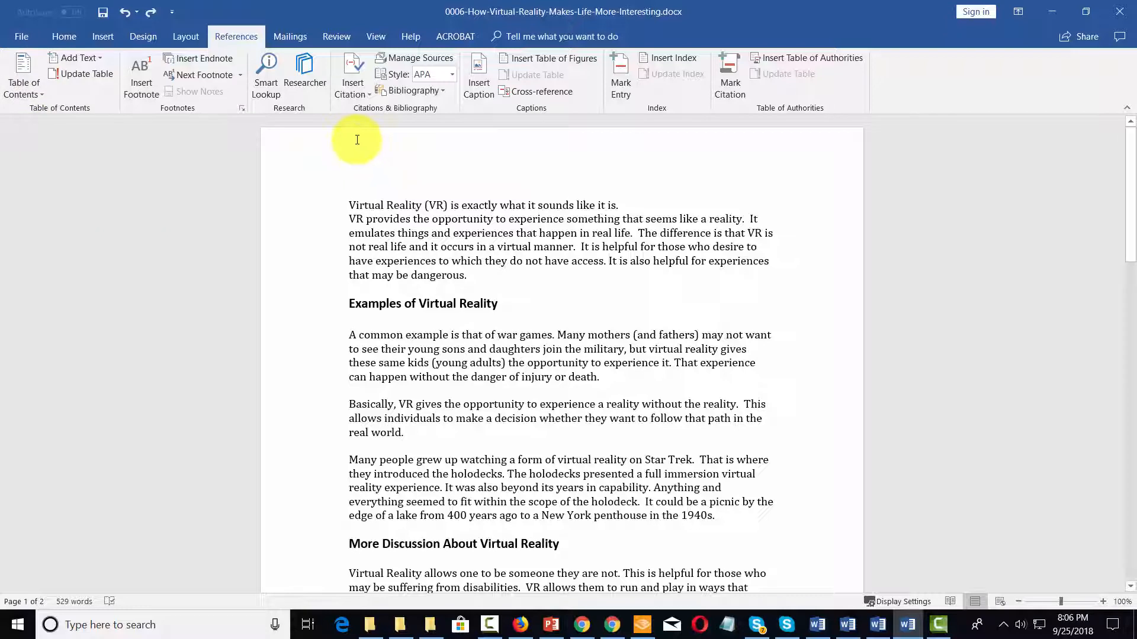
Show the Home ribbon and place the caret in the 'Examples of Virtual Reality' heading
left_click(71, 38)
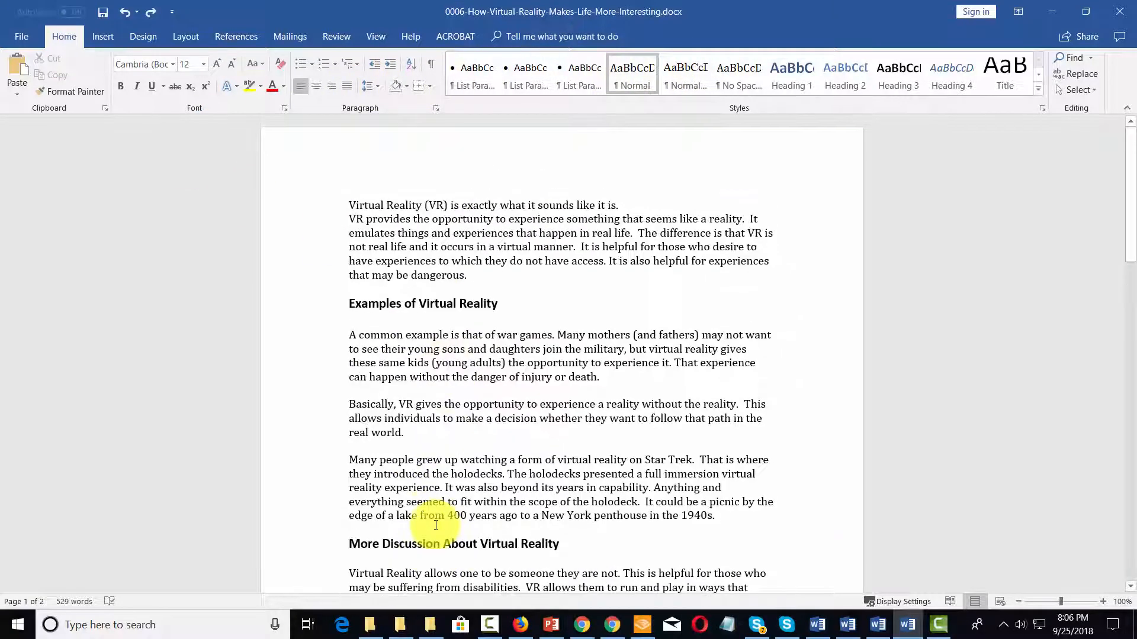
left_click(435, 300)
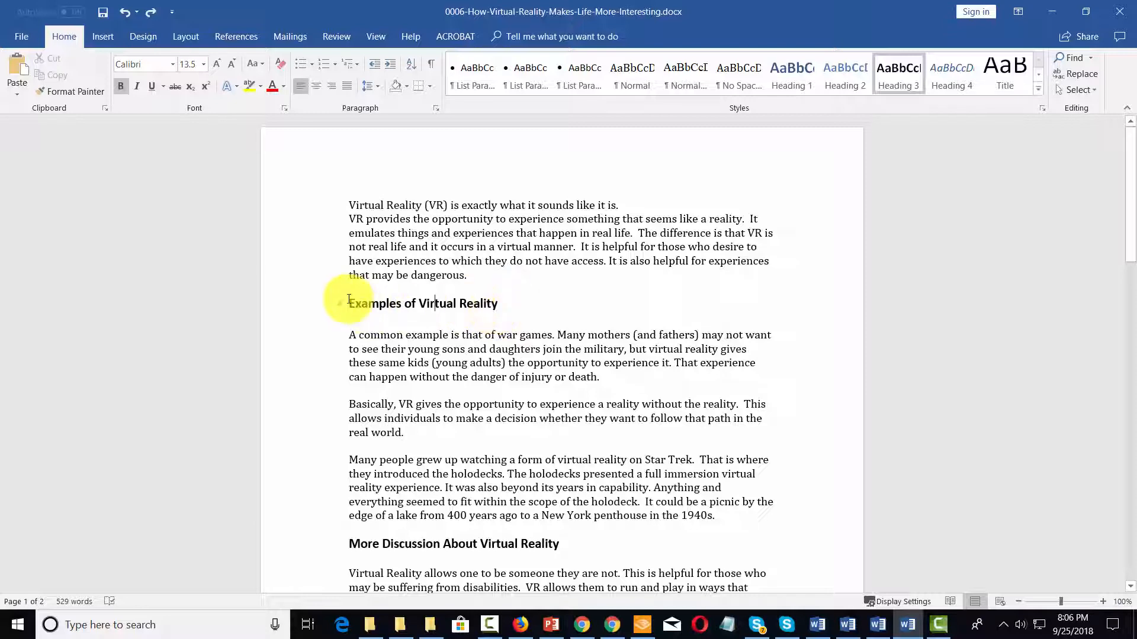
Update Heading 1 to match the 'Examples of Virtual Reality' heading's formatting
left_click_drag(348, 301, 493, 304)
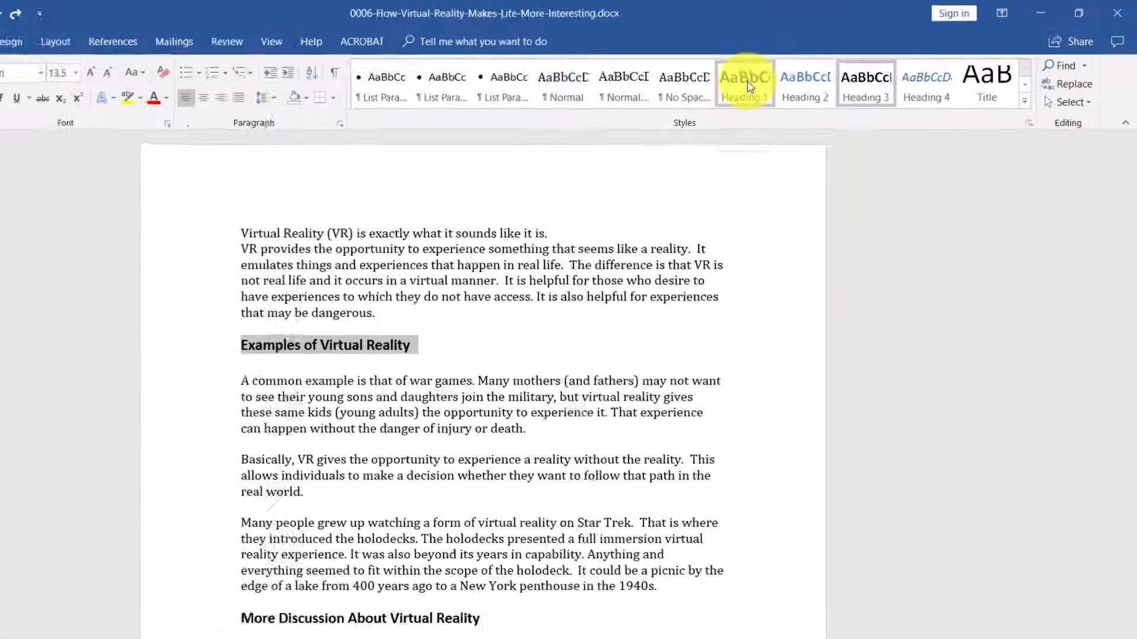
right_click(798, 79)
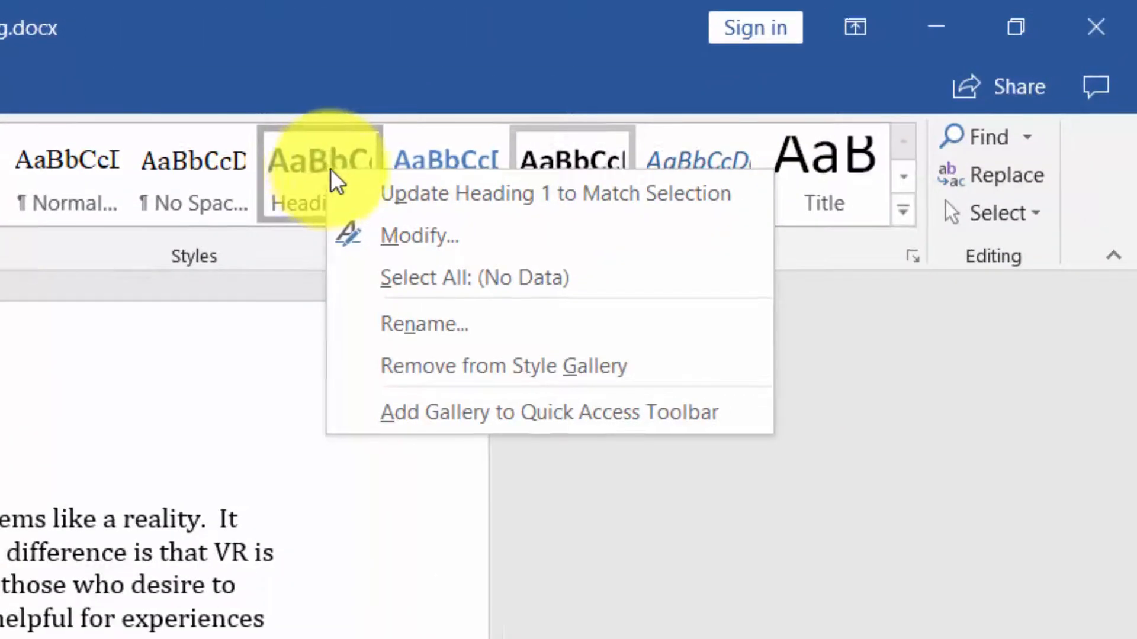
left_click(396, 195)
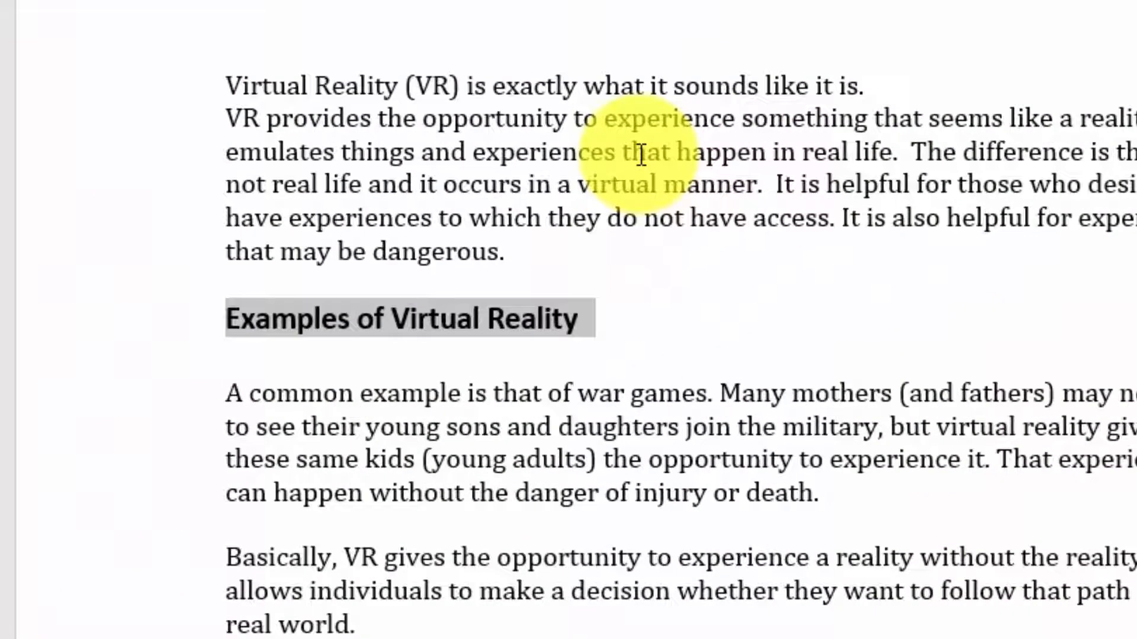
left_click(875, 127)
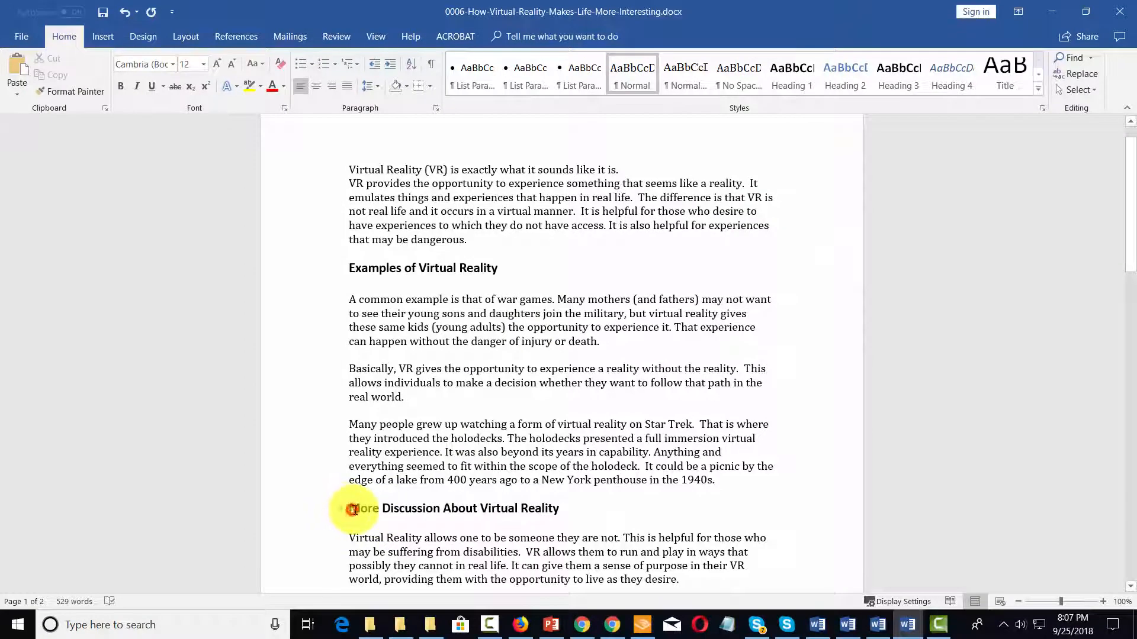
Apply Heading 1 to the 'More Discussion About Virtual Reality' heading
left_click_drag(353, 509, 544, 508)
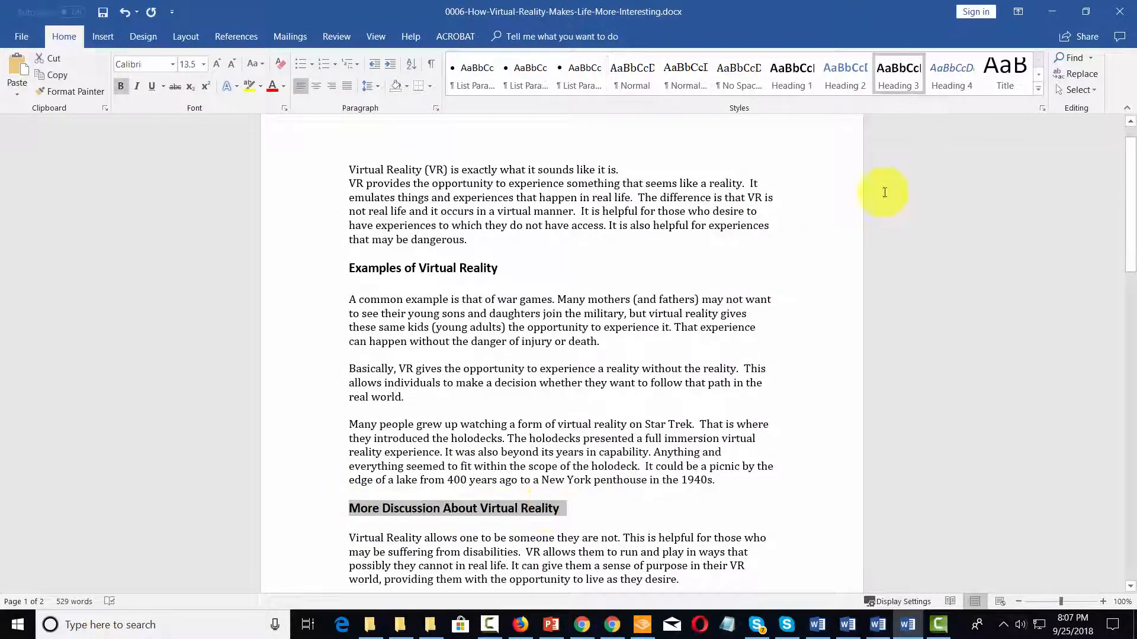
left_click(795, 71)
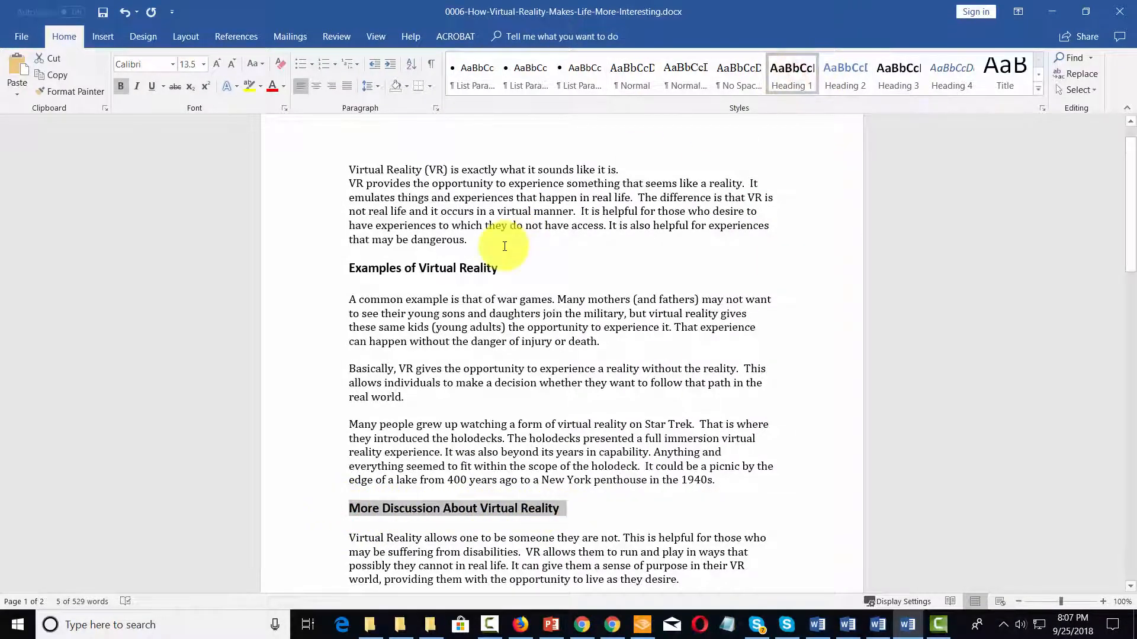
scroll(539, 222, "down", 15)
scroll(505, 246, "down", 3)
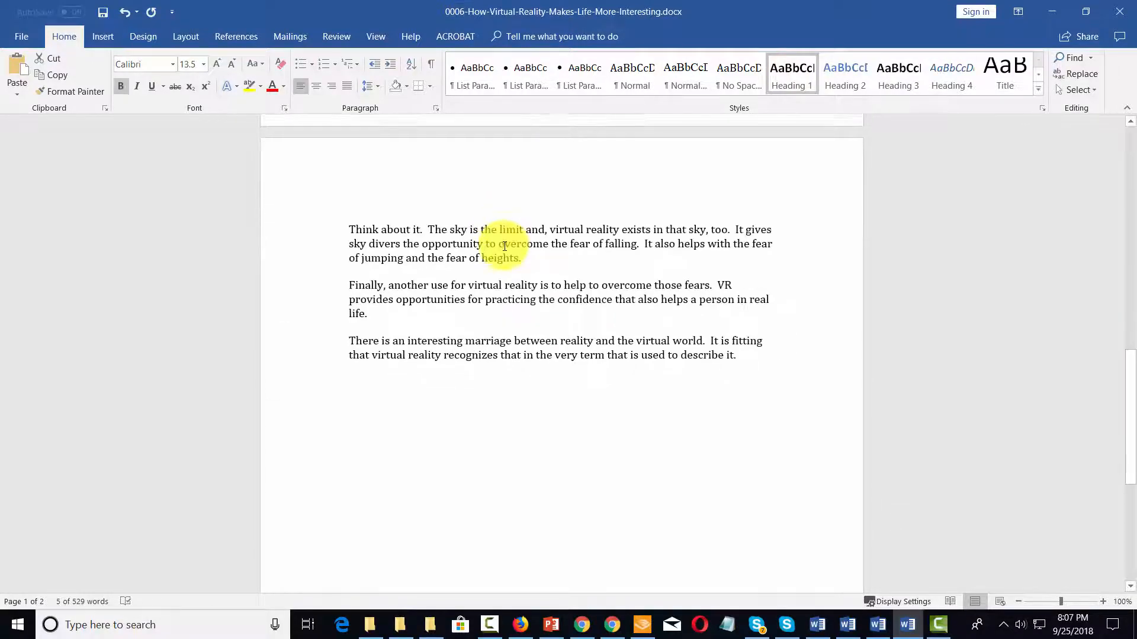
scroll(504, 246, "up", 15)
scroll(504, 246, "up", 3)
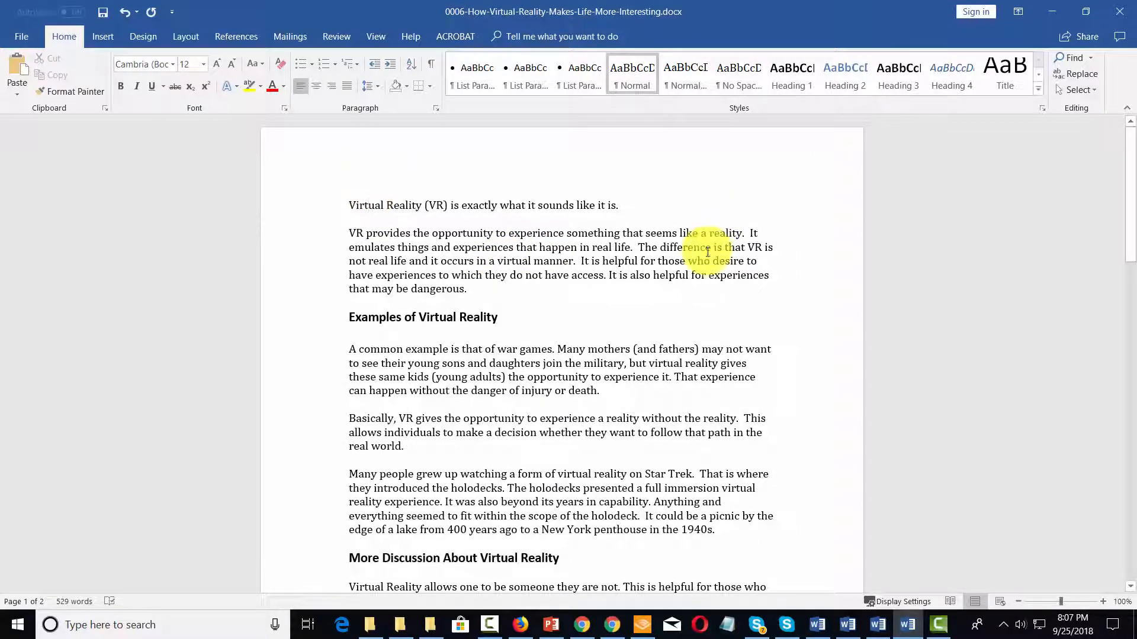
Change the opening sentence to Capitalize Each Word case
left_click_drag(346, 204, 617, 202)
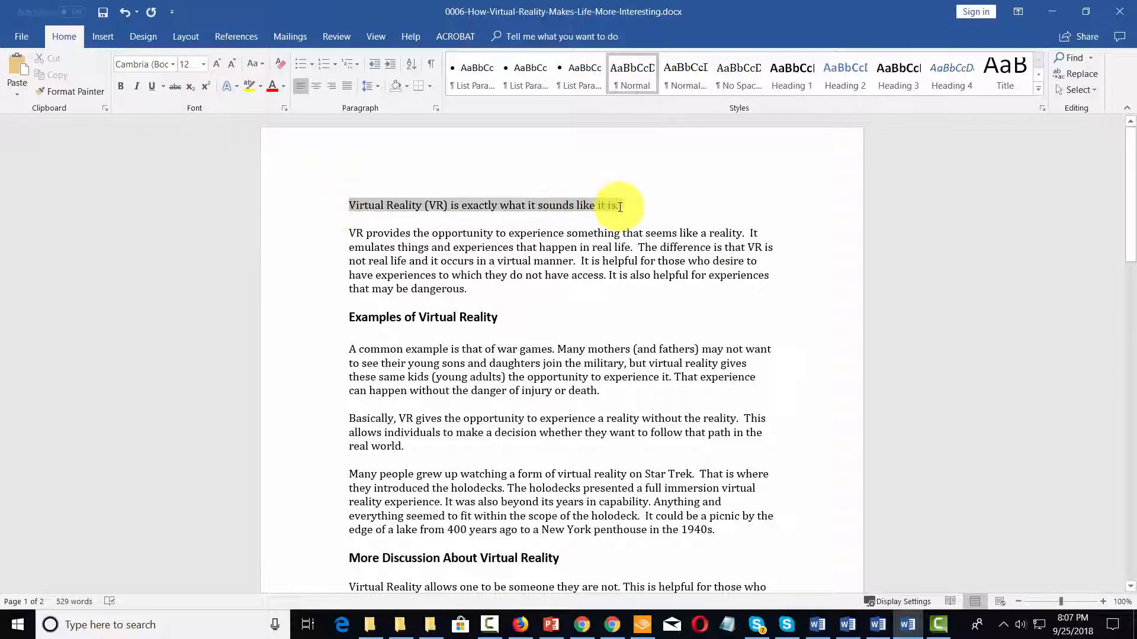
left_click(263, 62)
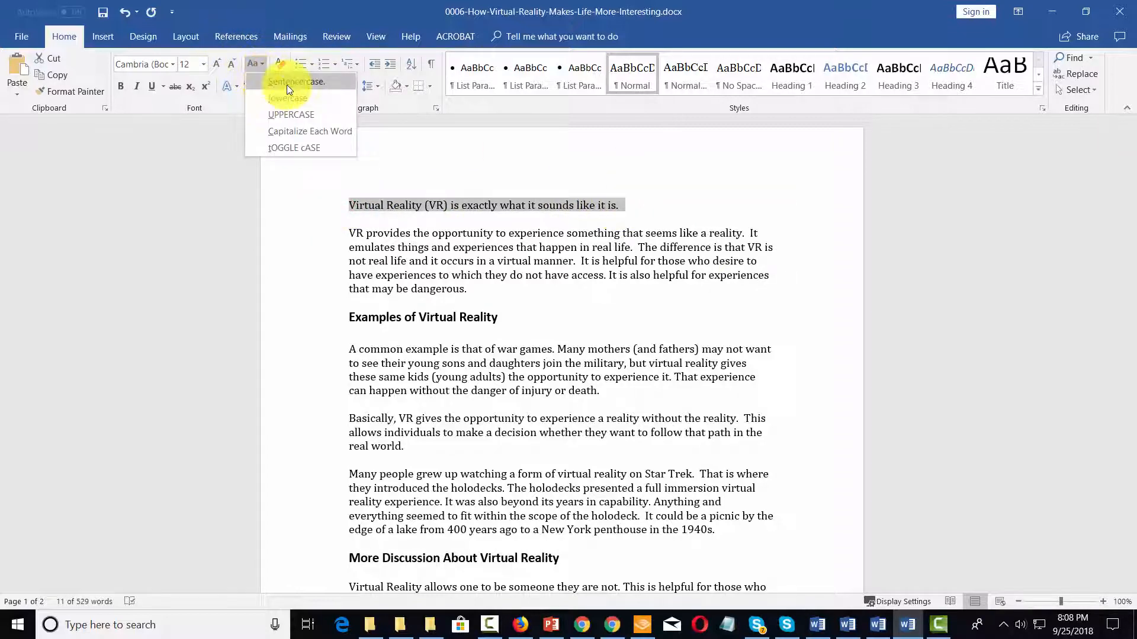
left_click(311, 132)
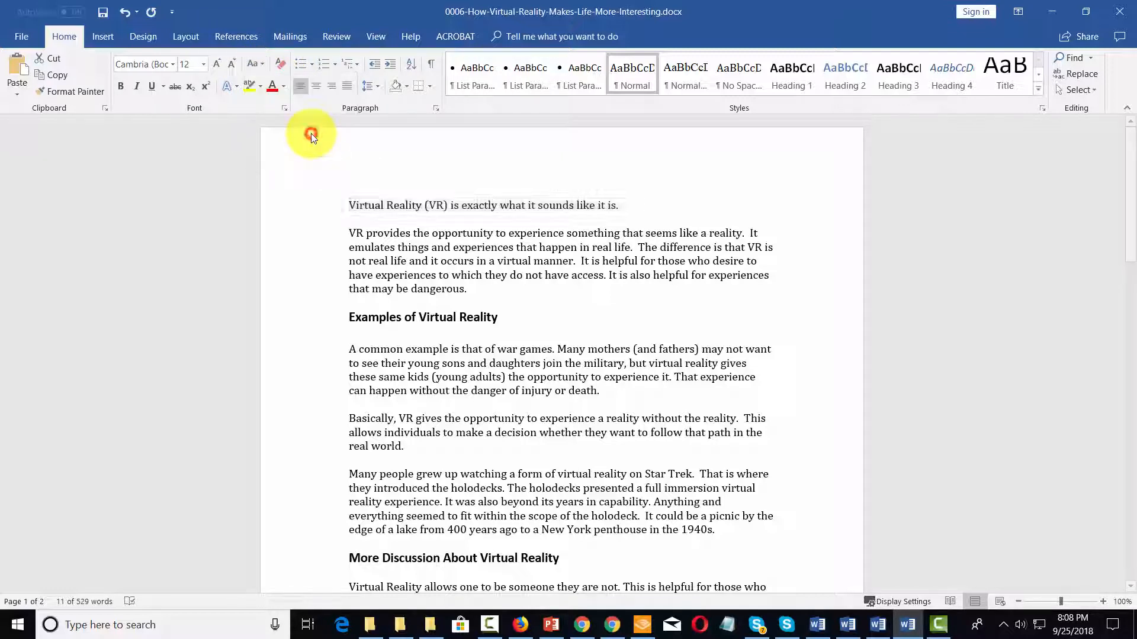
left_click(640, 204)
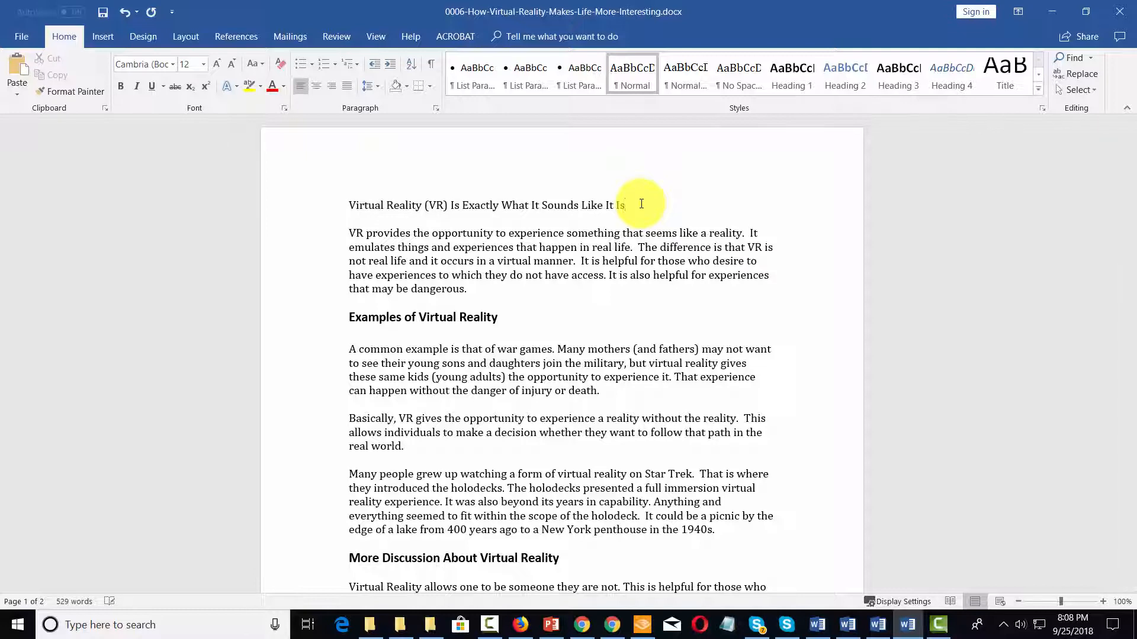
Center the opening line and apply the Title style to it
left_click_drag(663, 203, 350, 205)
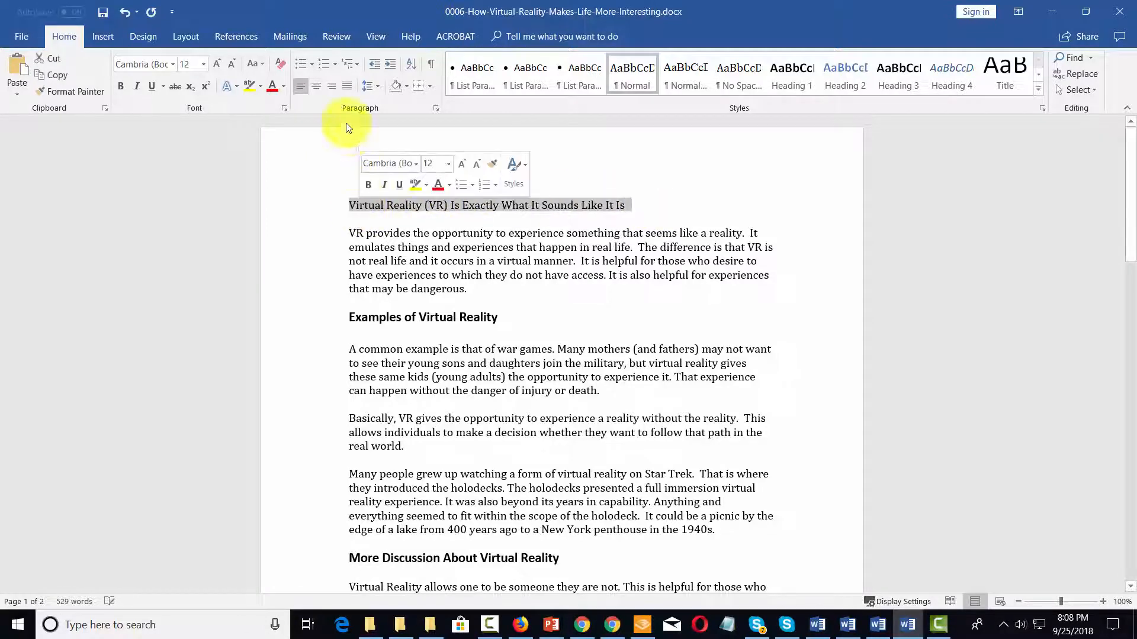
left_click(311, 85)
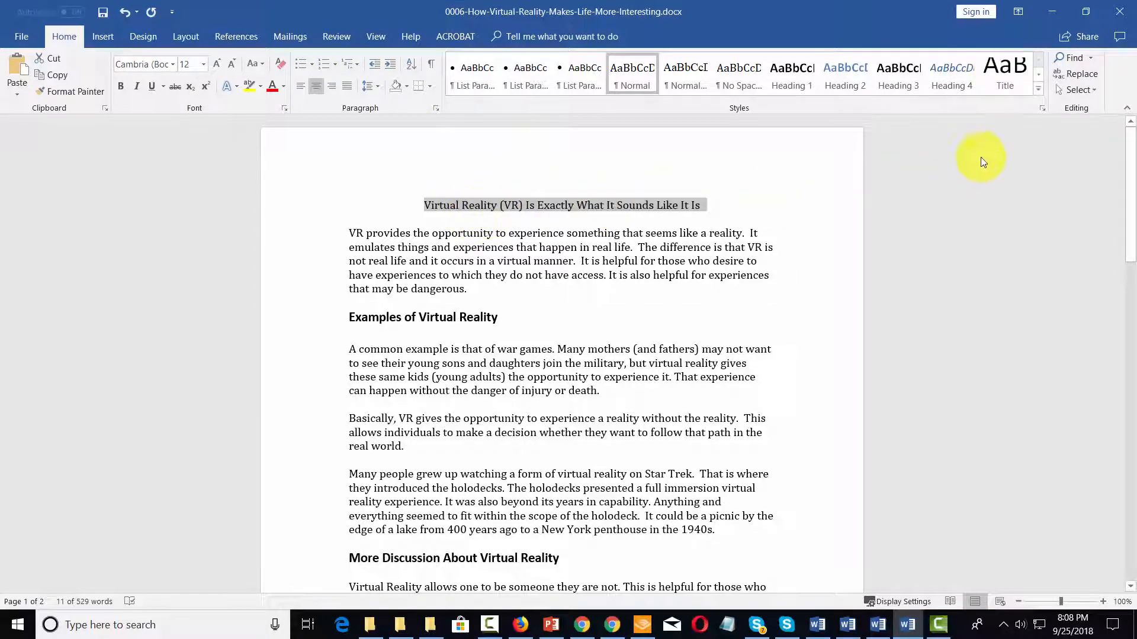
left_click(997, 69)
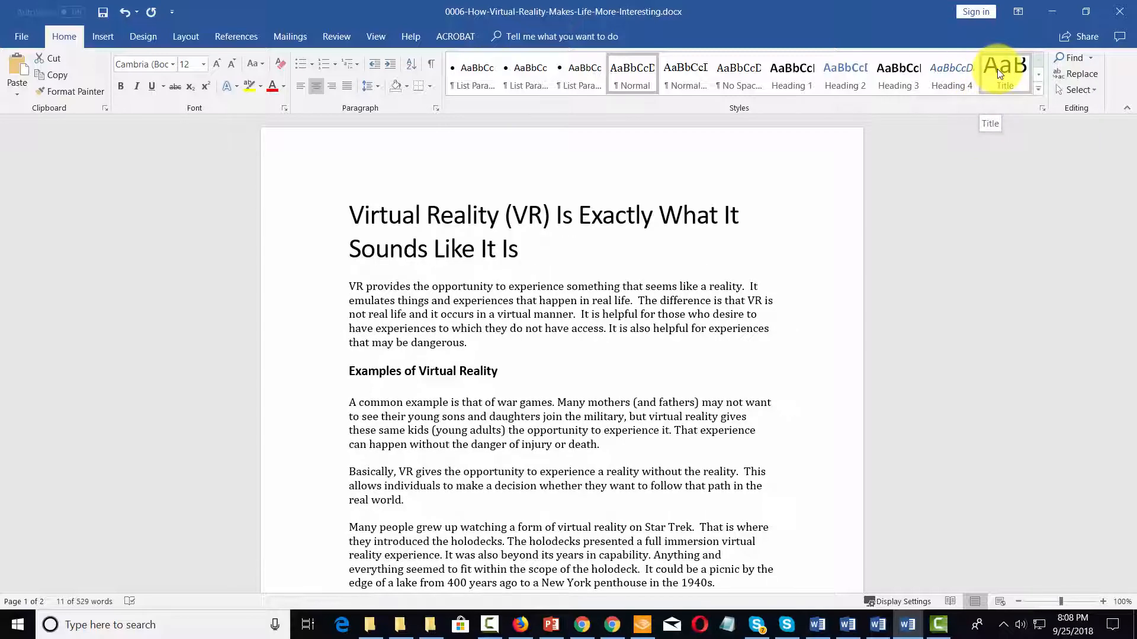
Apply Title to the opening line and modify the Title style to use centered alignment
left_click(997, 69)
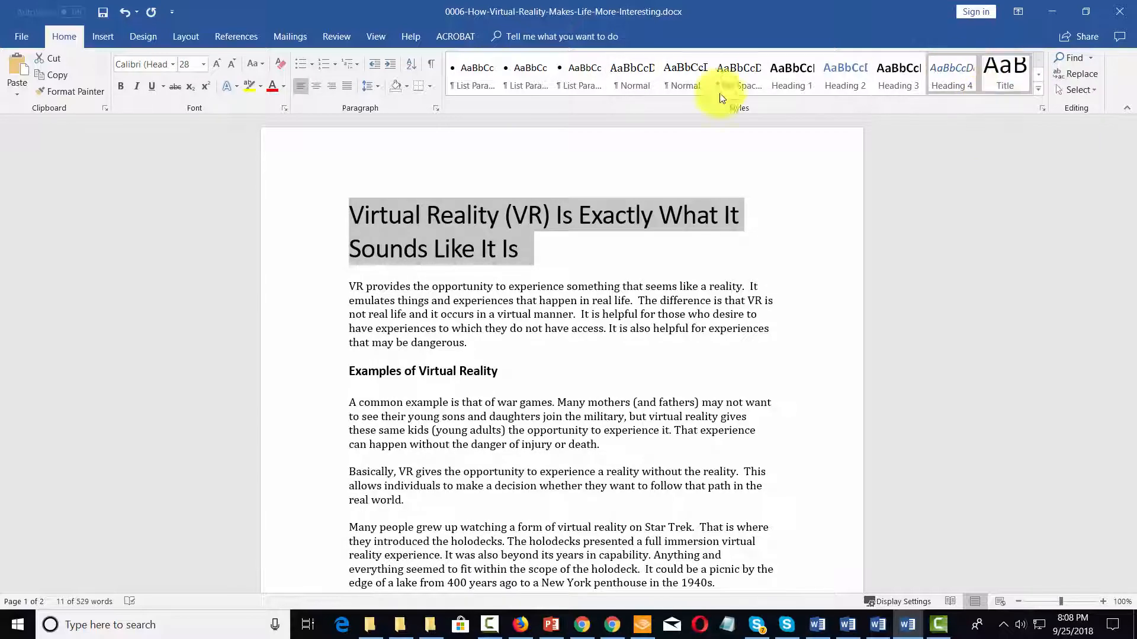
left_click(316, 85)
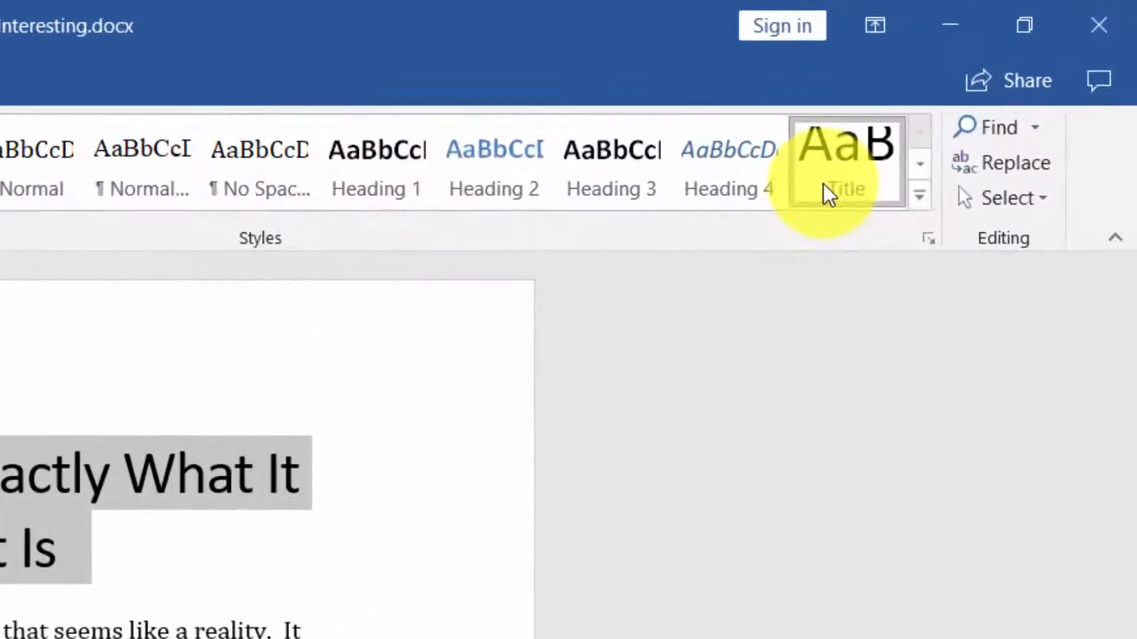
right_click(823, 184)
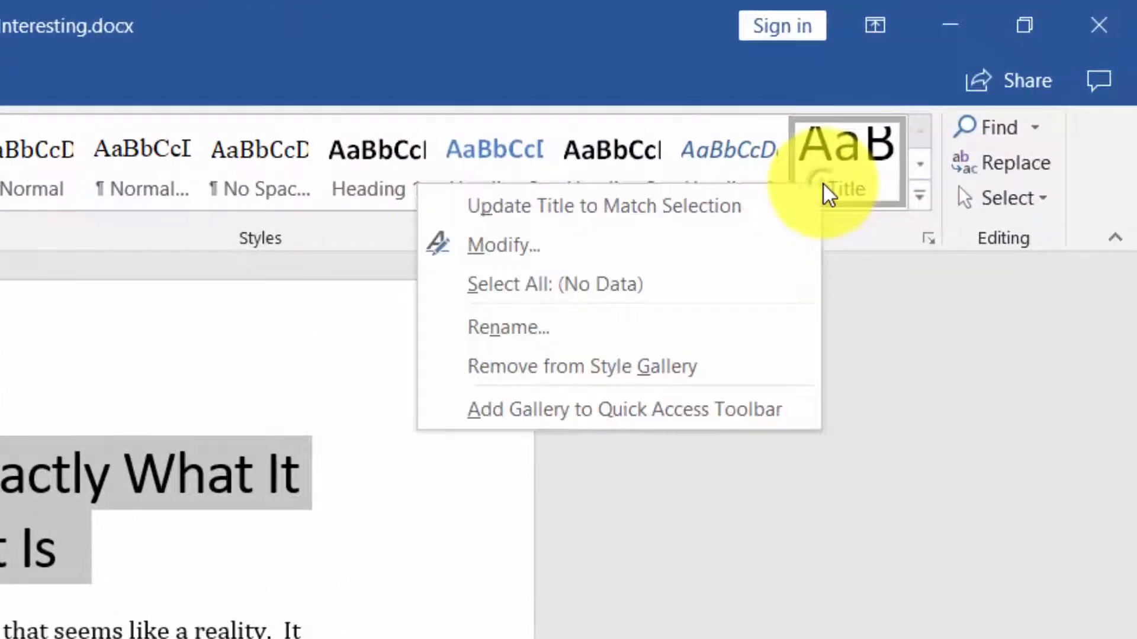
left_click(538, 249)
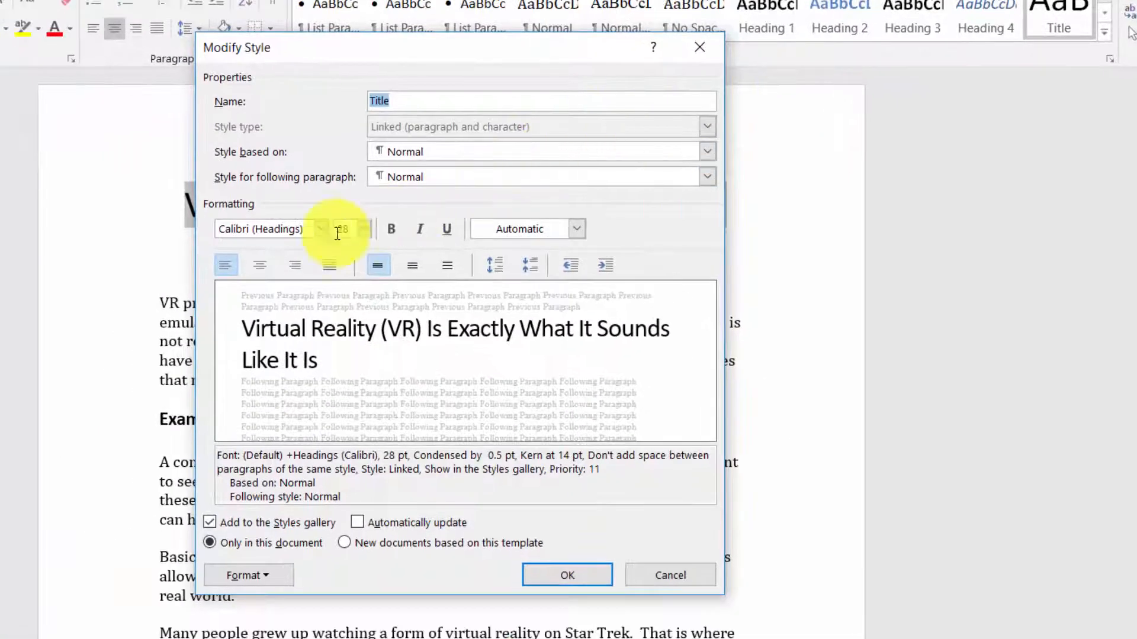
left_click(265, 266)
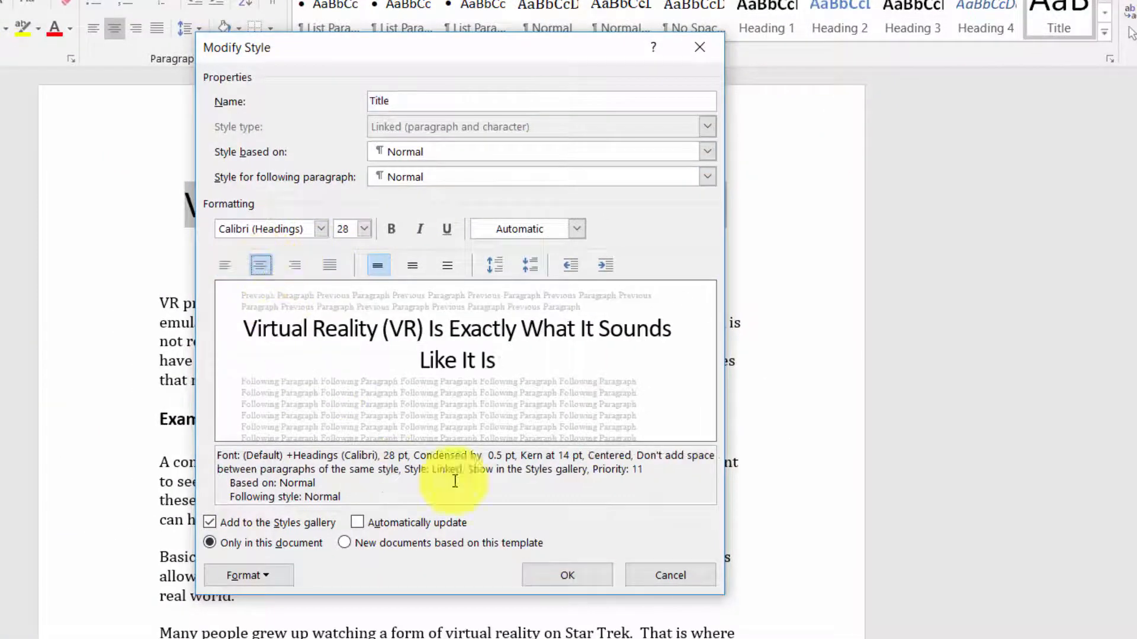
left_click(567, 569)
left_click(620, 407)
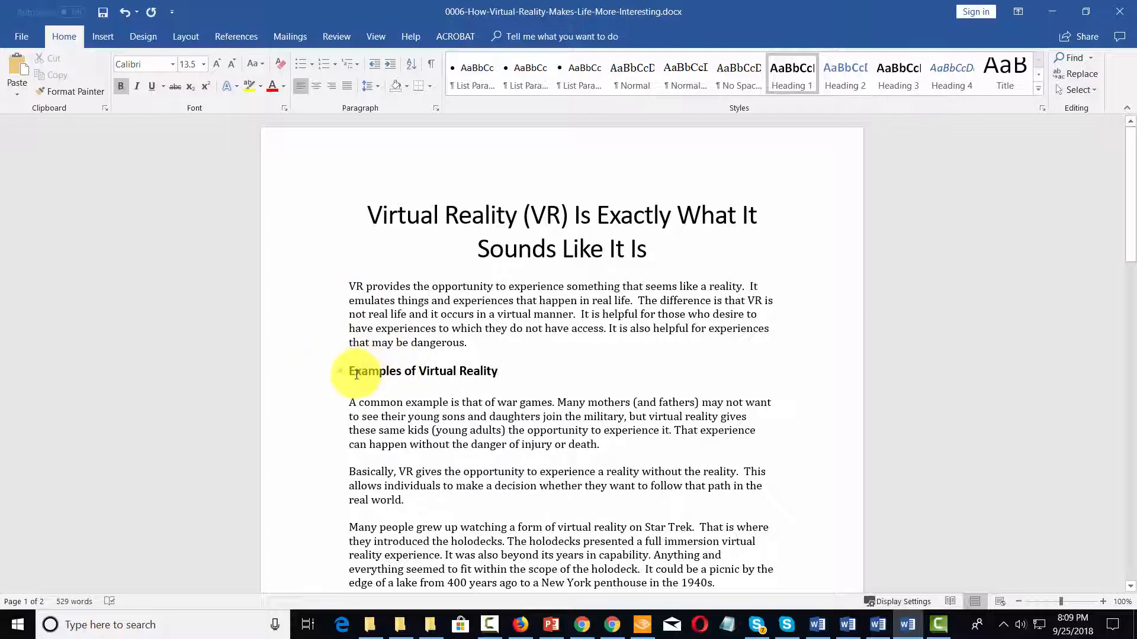
Add a 'The Opportunity of VR' line above the first paragraph styled as Heading 1
left_click(345, 287)
type("The Opportunity of VR")
left_click_drag(347, 287, 457, 287)
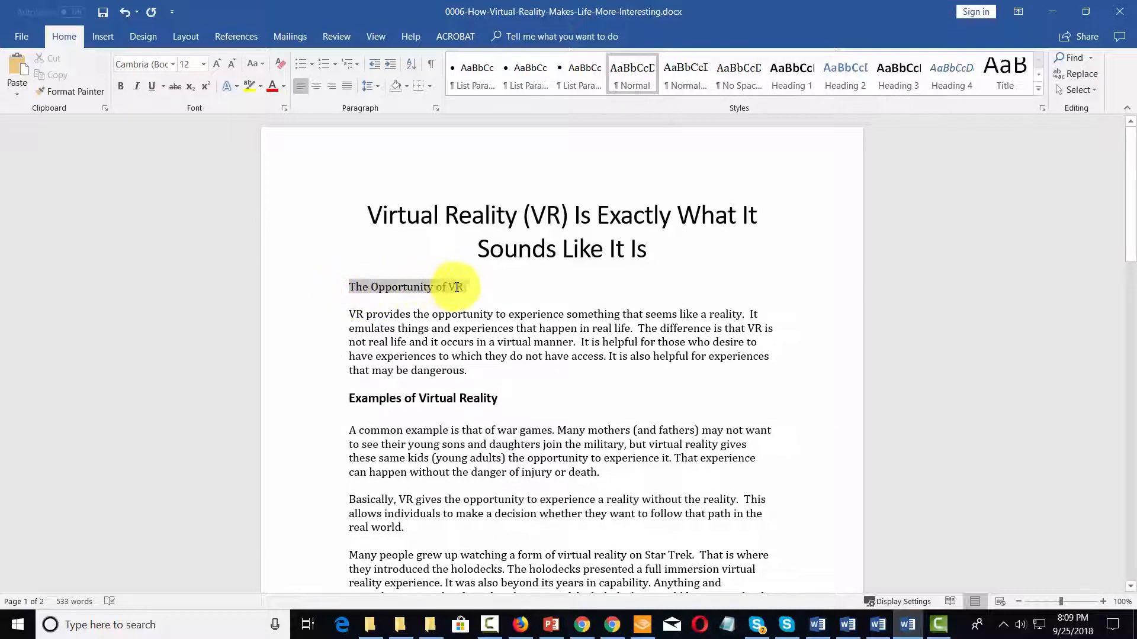
left_click(787, 74)
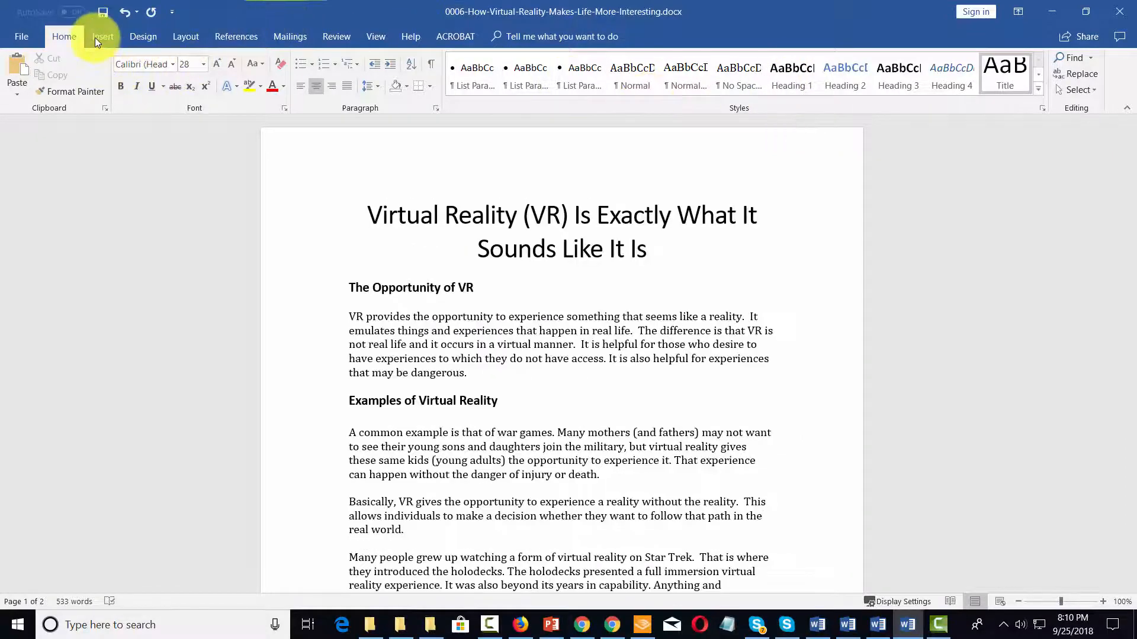
Insert a page break at the end of the title line so the body starts on a new page
left_click(96, 38)
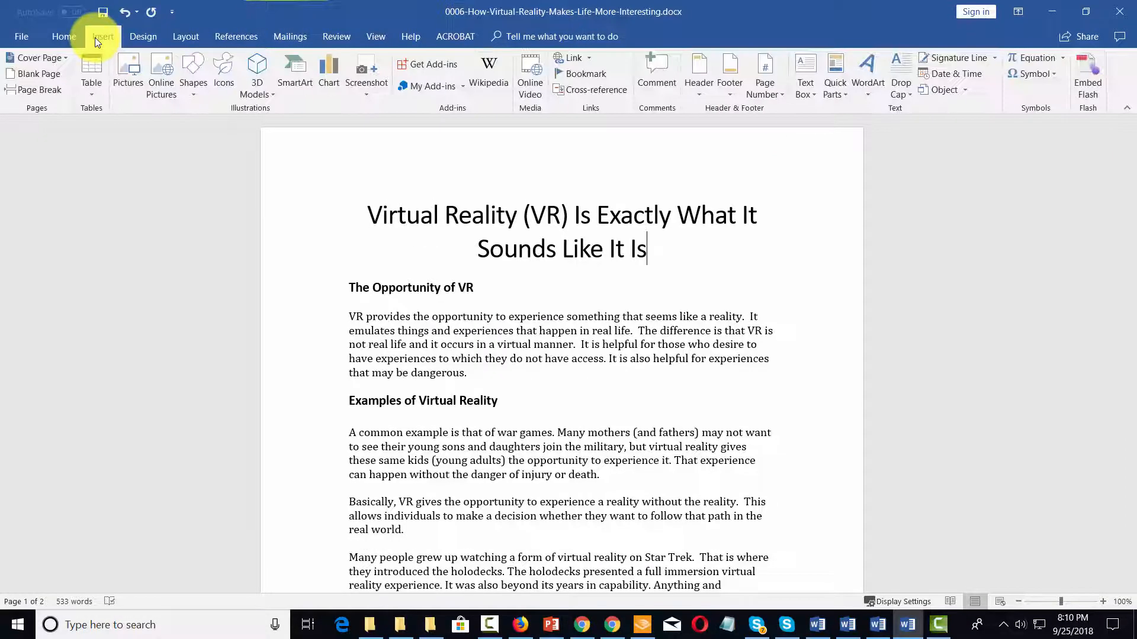
left_click(46, 93)
scroll(509, 261, "up", 5)
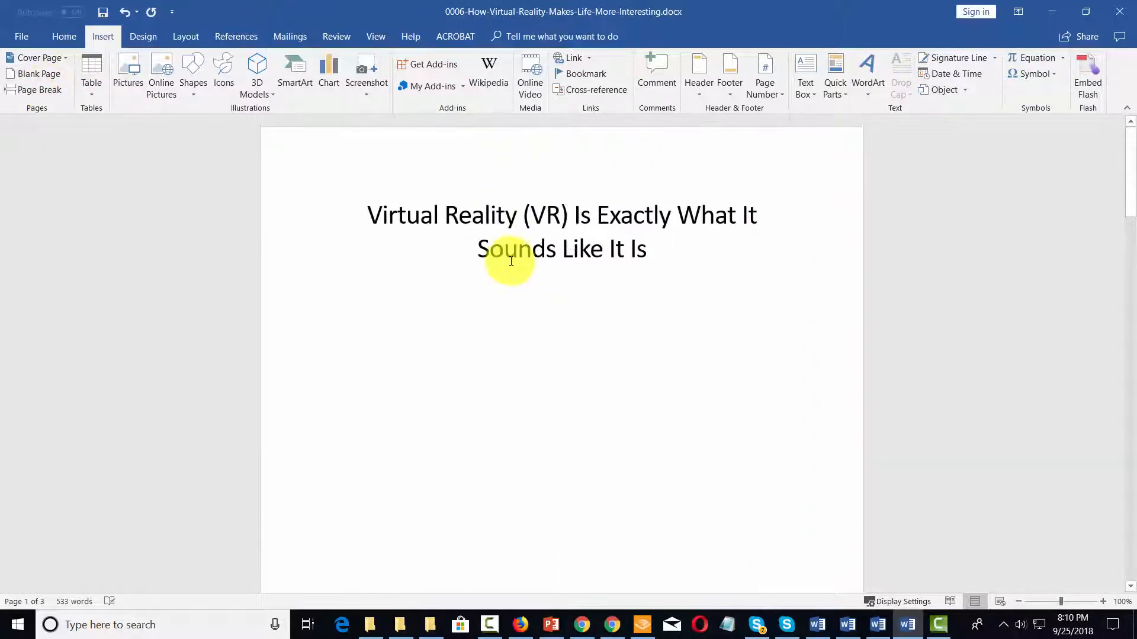
scroll(511, 261, "down", 3)
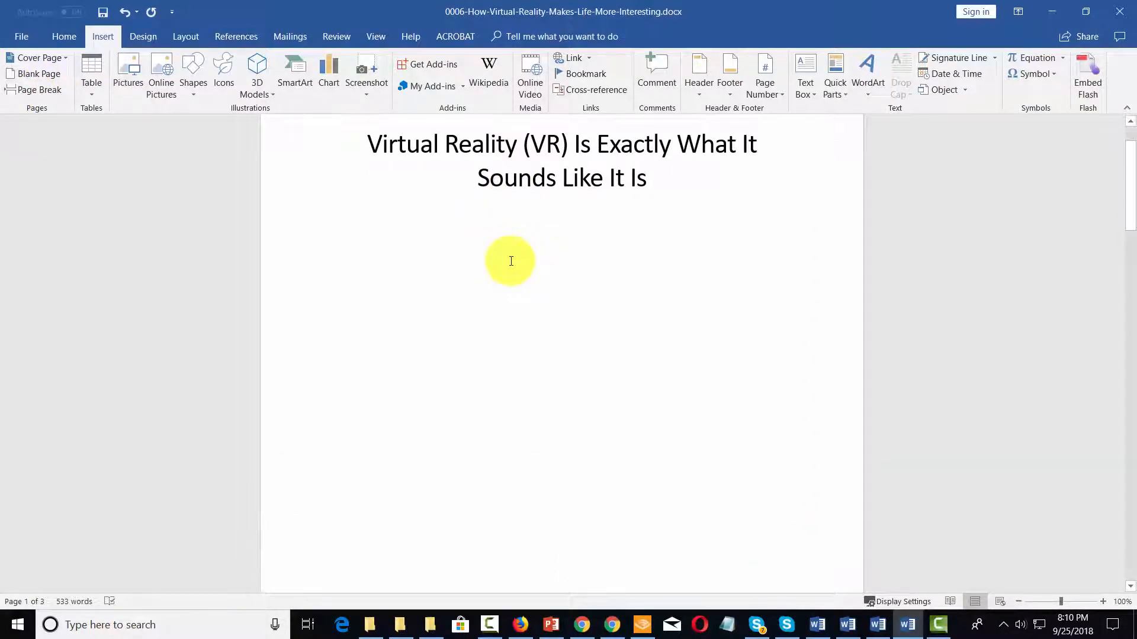
scroll(562, 237, "down", 2)
scroll(637, 208, "up", 3)
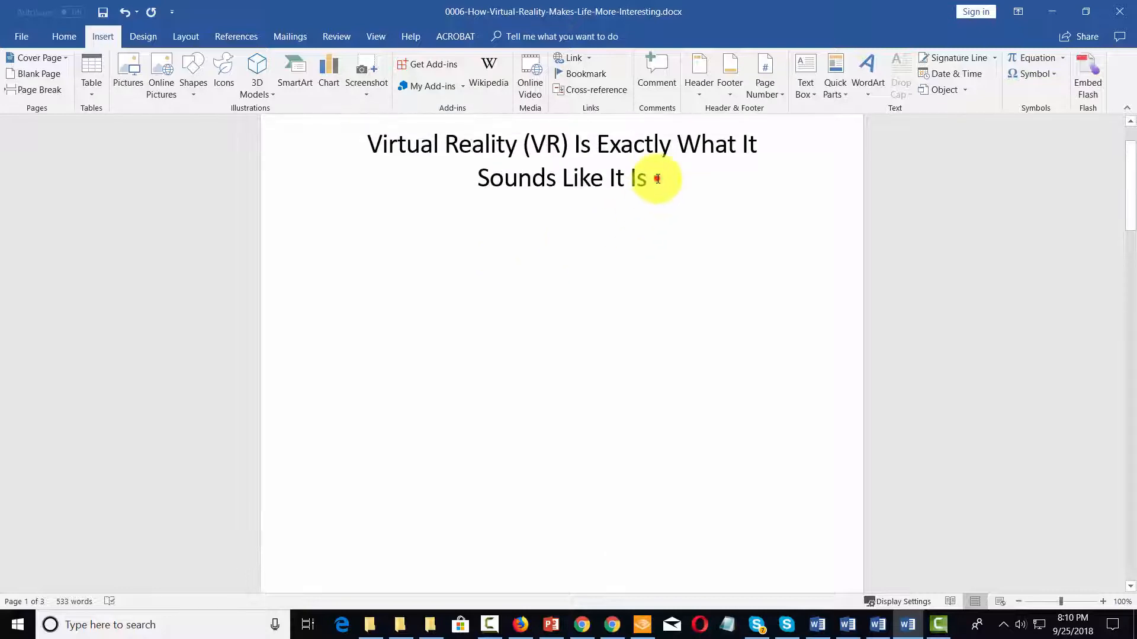
left_click(655, 177)
left_click(39, 89)
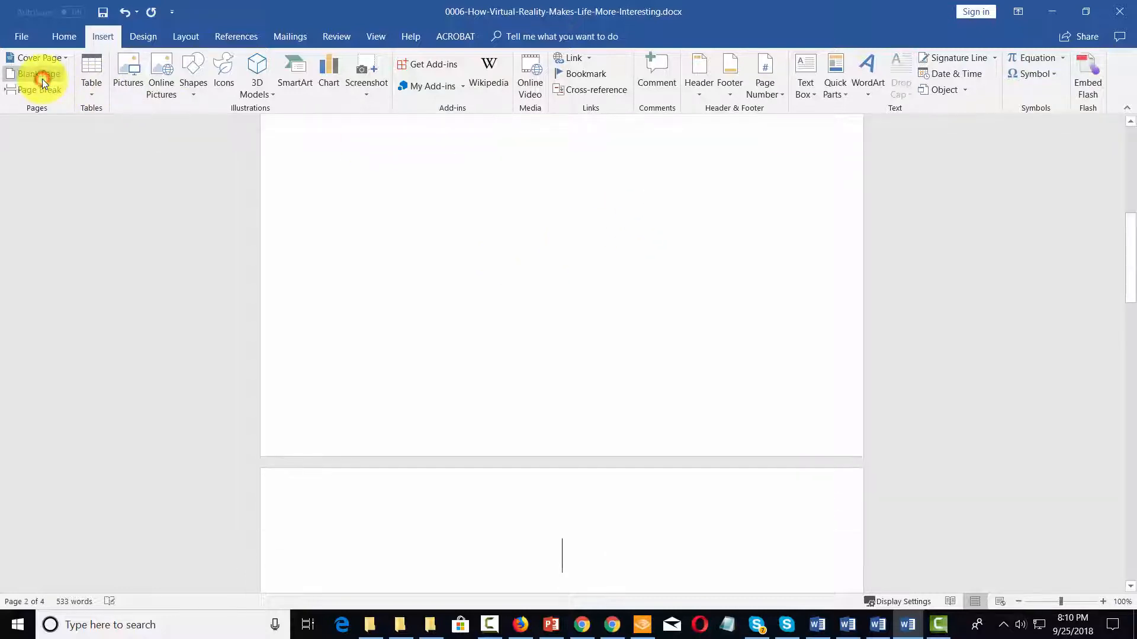
scroll(542, 302, "up", 5)
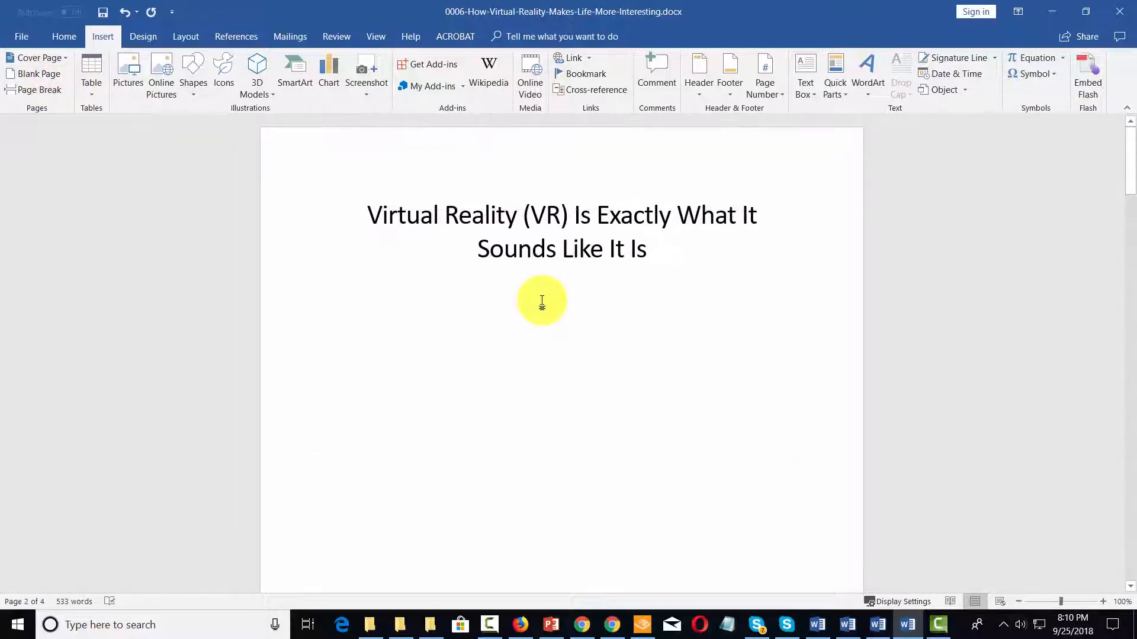
scroll(541, 302, "down", 5)
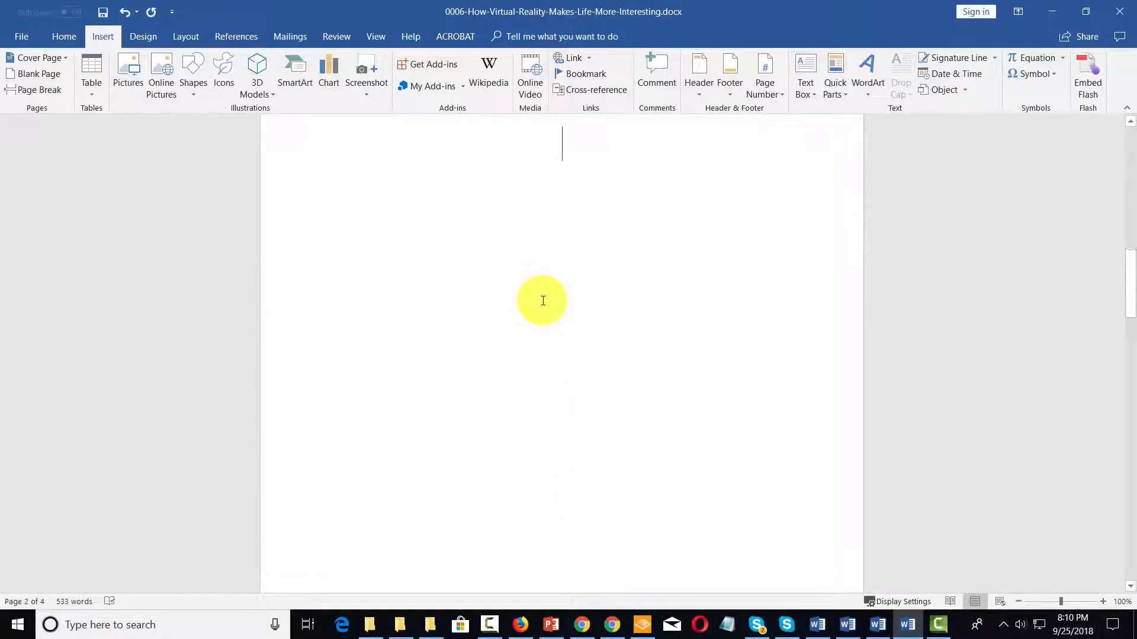
scroll(543, 301, "down", 10)
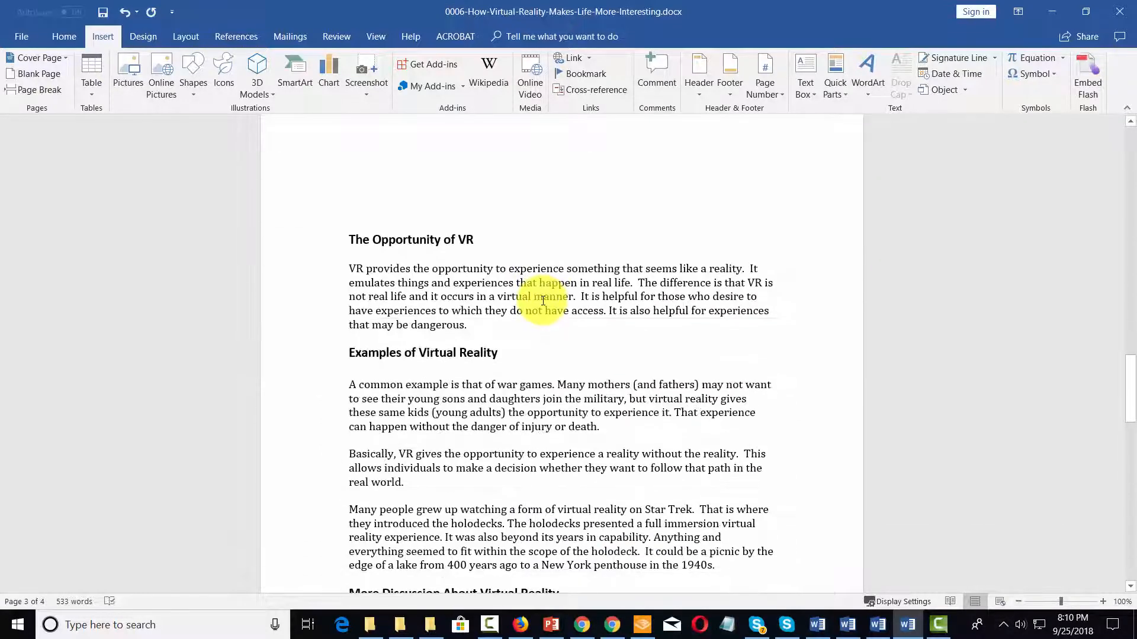
scroll(543, 300, "up", 5)
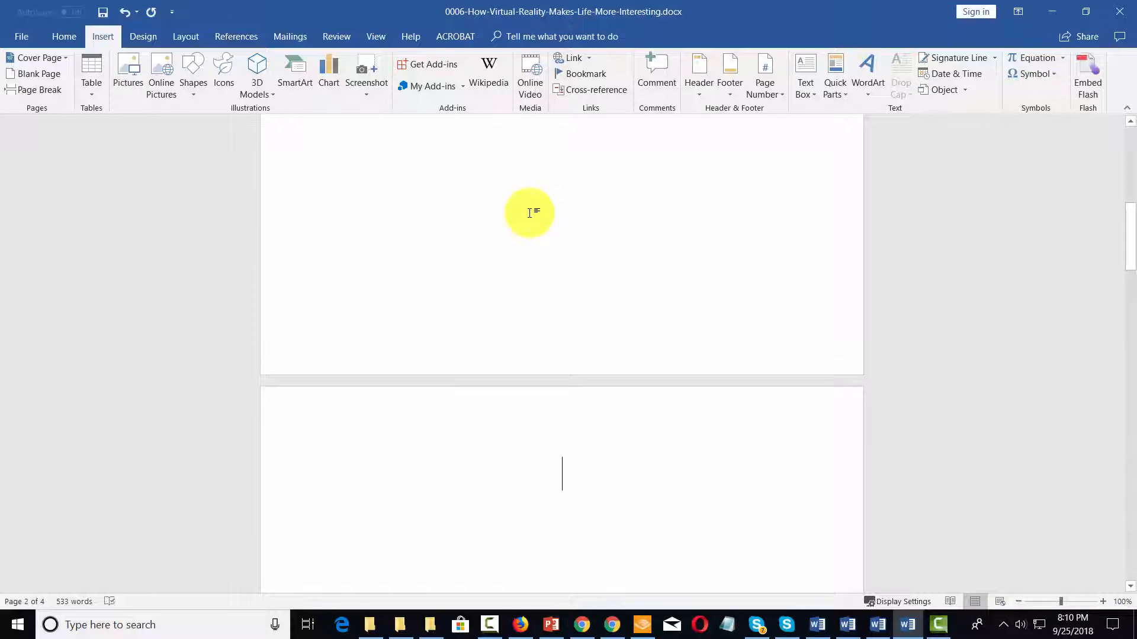
Insert an Automatic Table 1 table of contents on the blank page after the title
left_click(224, 31)
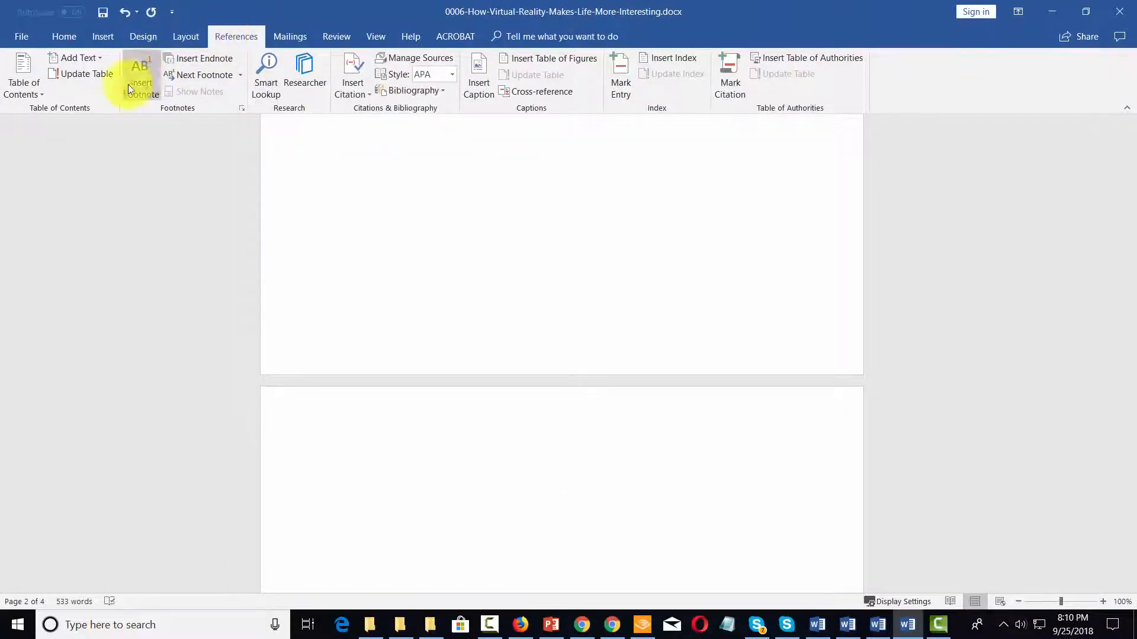
left_click(41, 94)
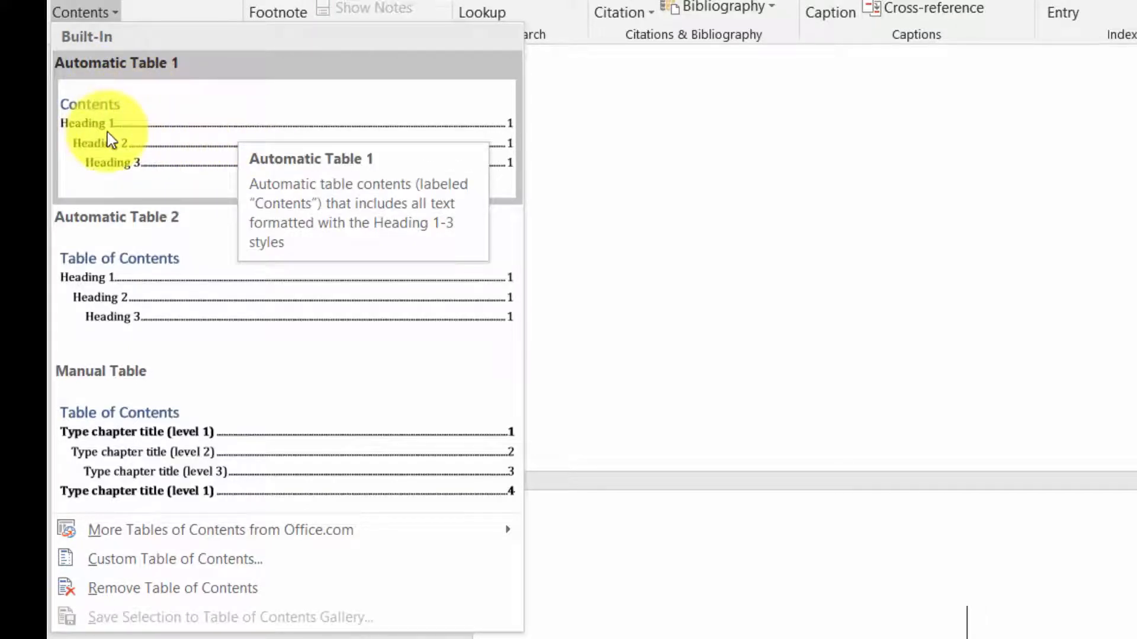
left_click(142, 144)
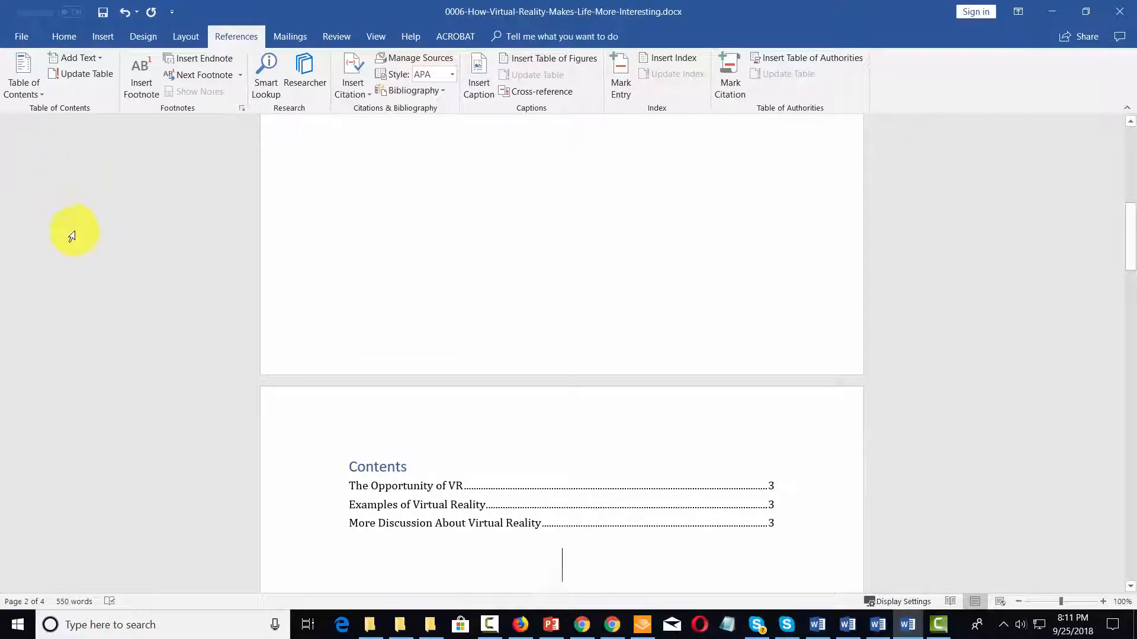
scroll(75, 241, "down", 2)
scroll(392, 297, "down", 2)
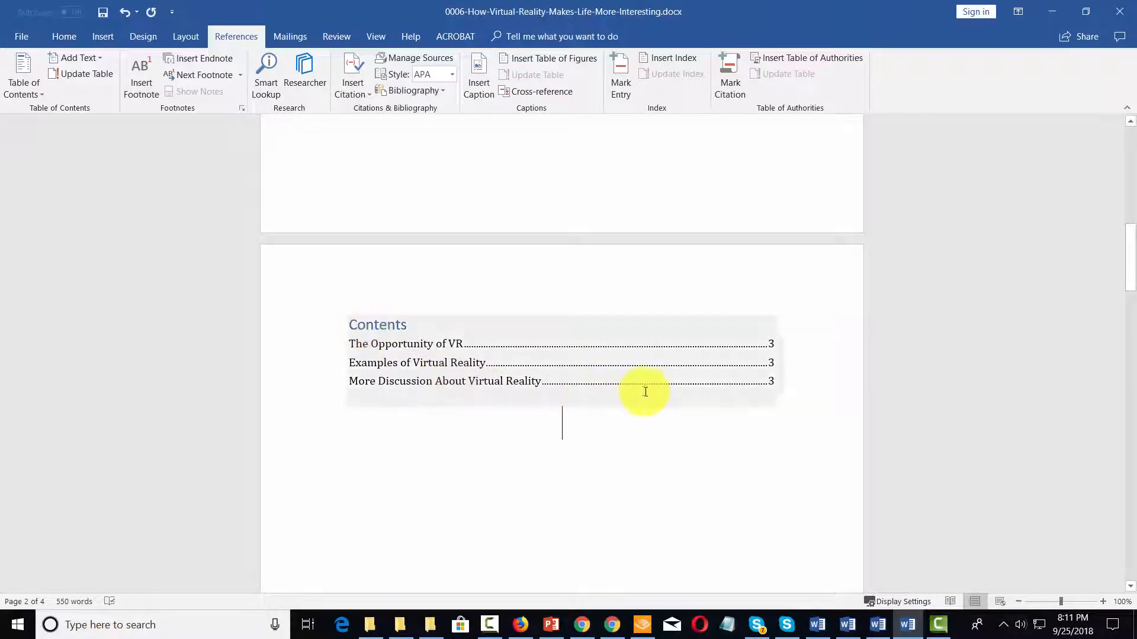
scroll(696, 391, "up", 2)
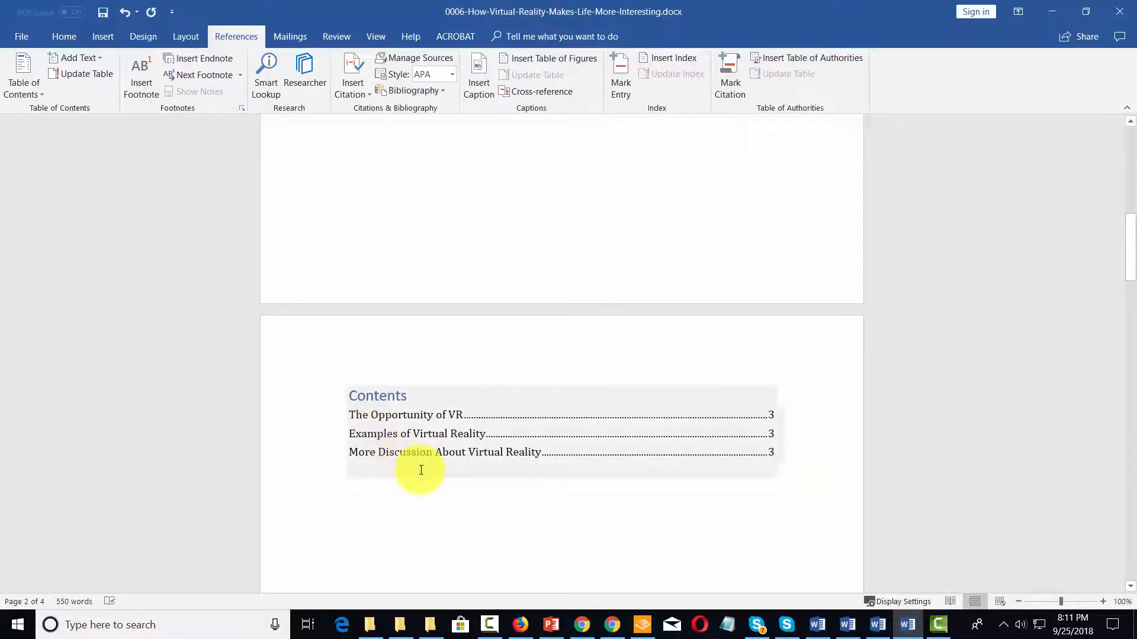
scroll(421, 470, "down", 8)
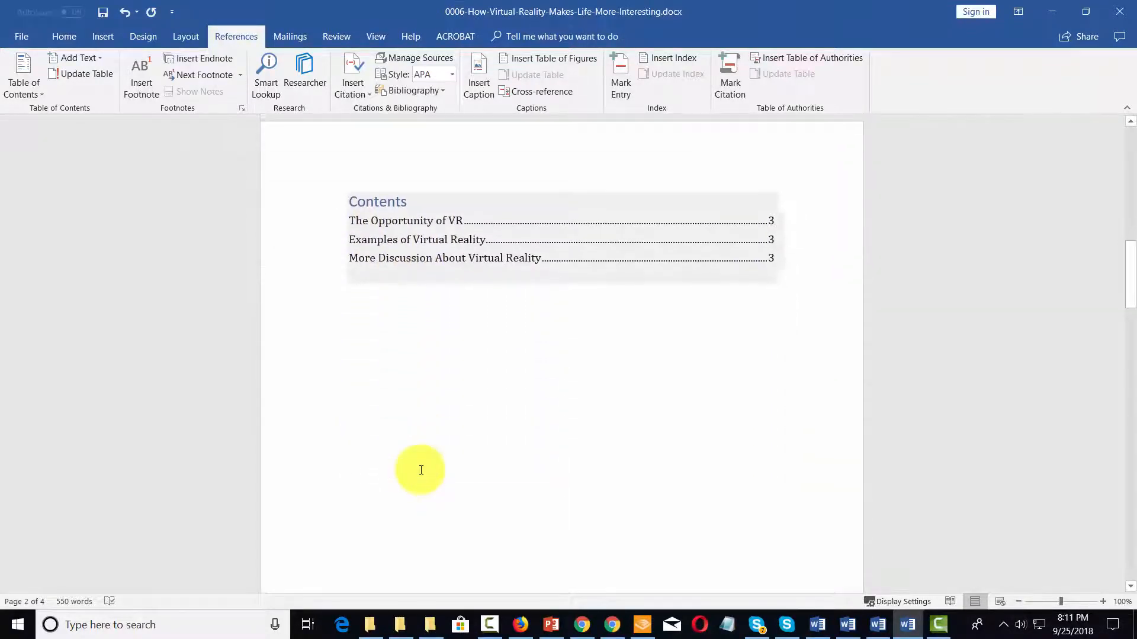
scroll(421, 470, "down", 6)
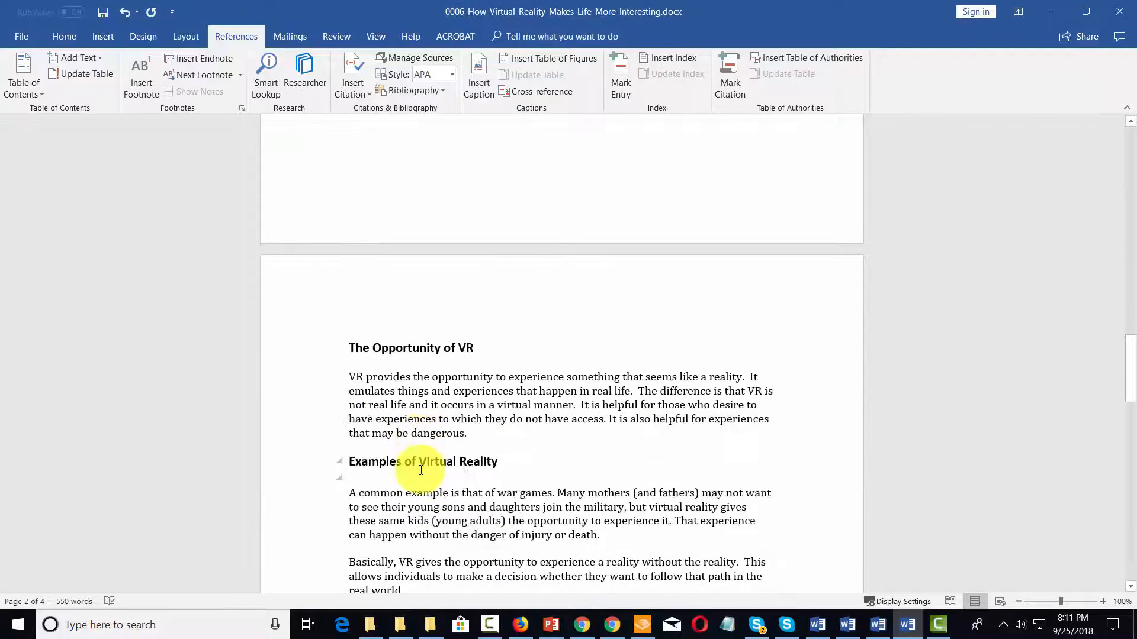
left_click(481, 433)
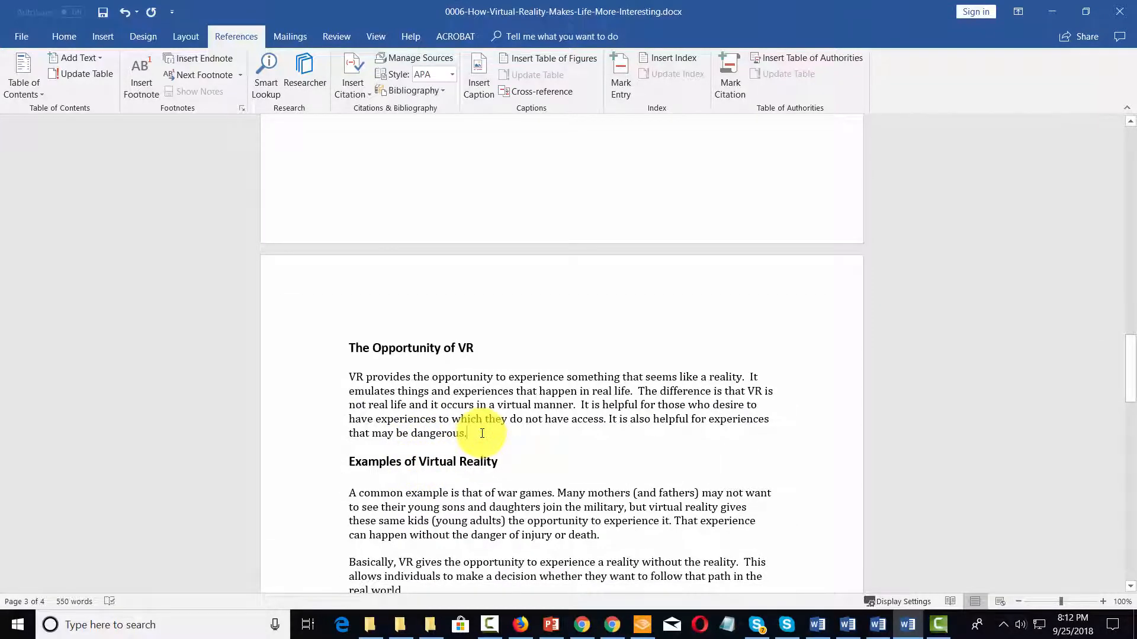
Insert page breaks before 'Examples of Virtual Reality' and 'More Discussion About Virtual Reality'
left_click(105, 38)
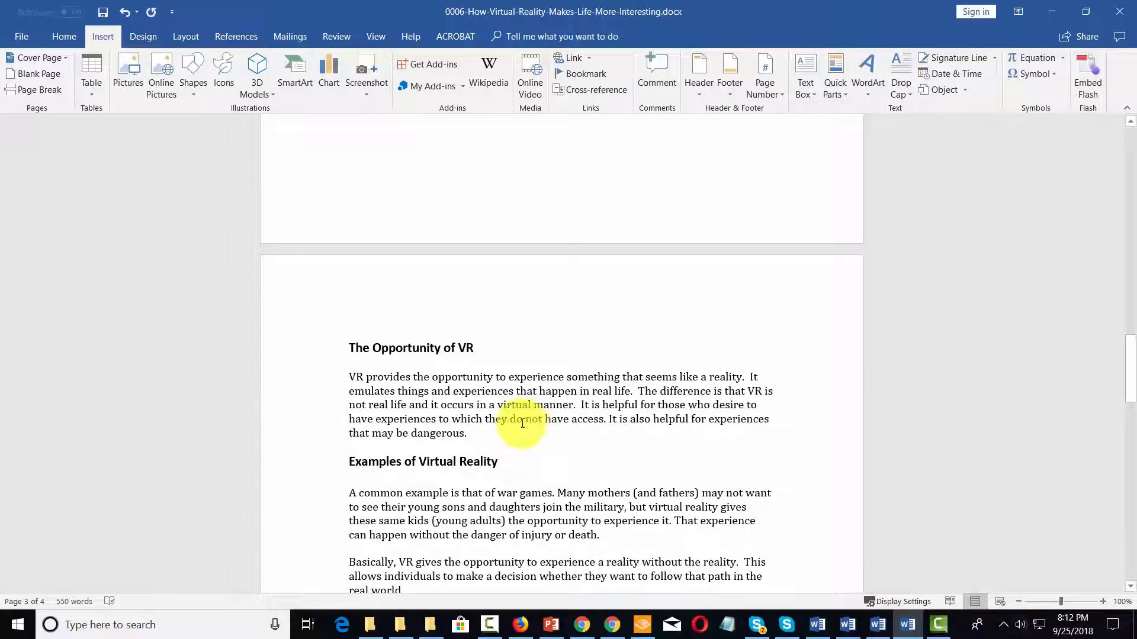
left_click(45, 90)
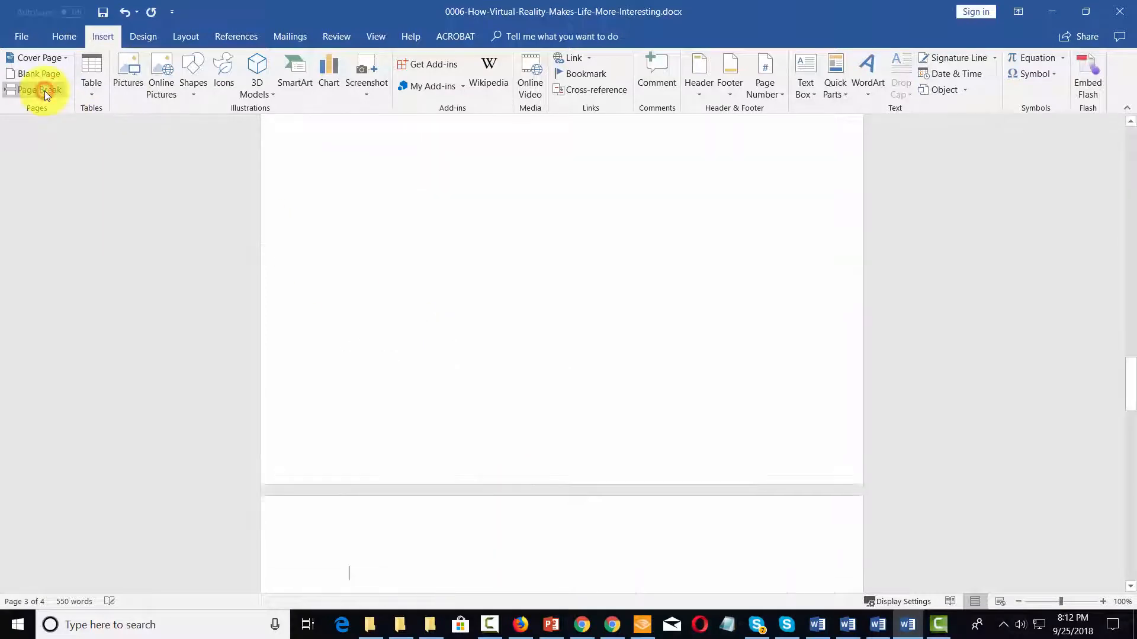
scroll(465, 272, "down", 5)
scroll(580, 329, "down", 3)
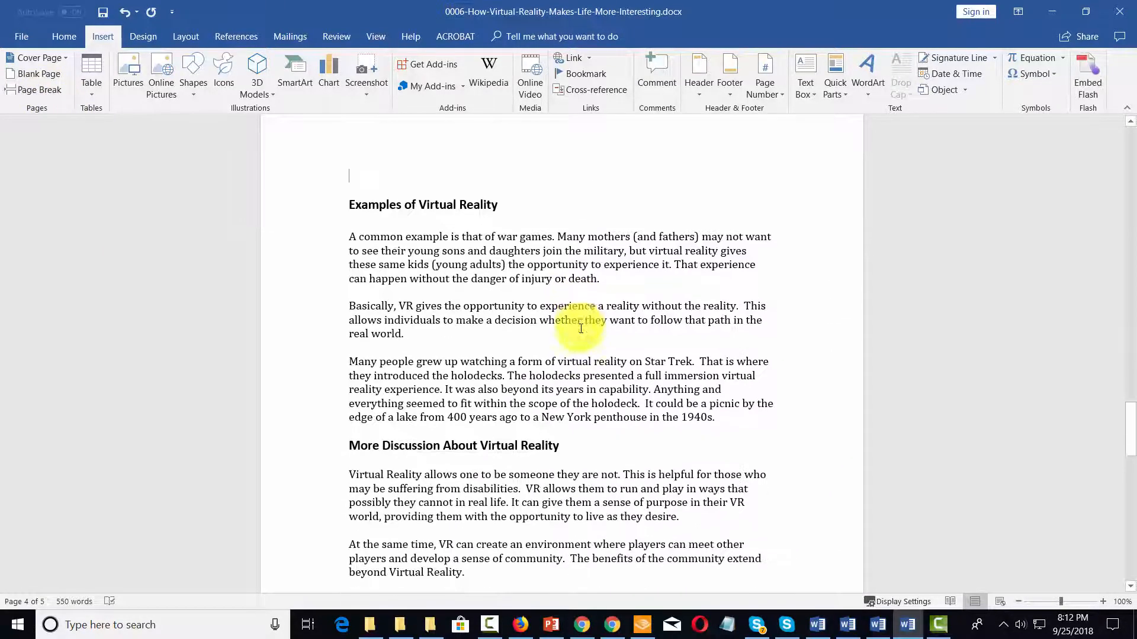
left_click(715, 416)
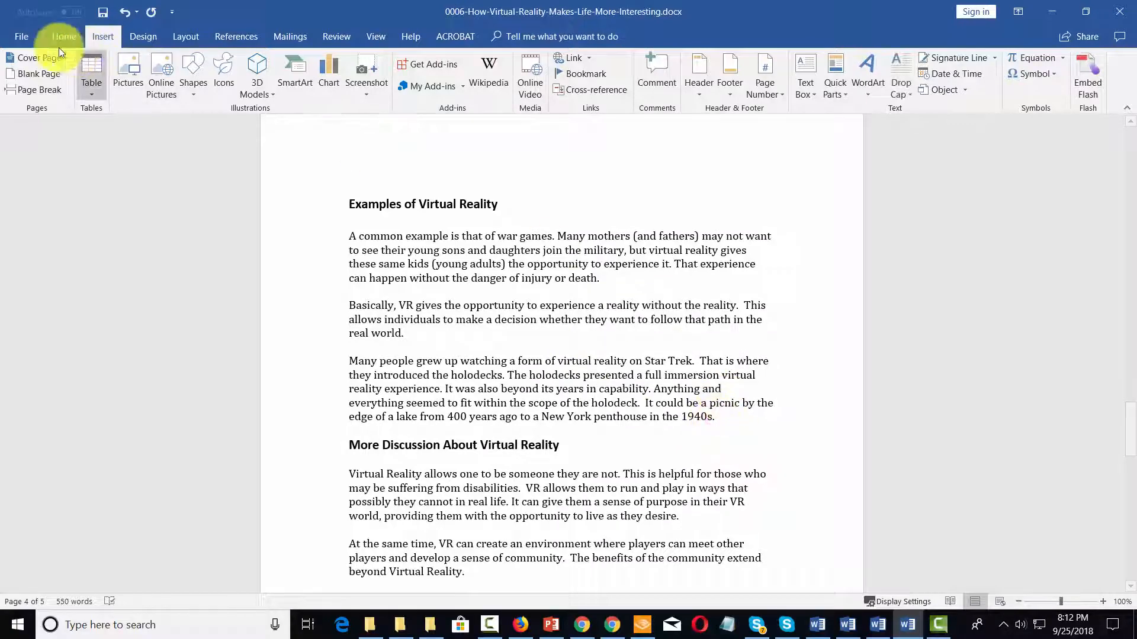
left_click(28, 92)
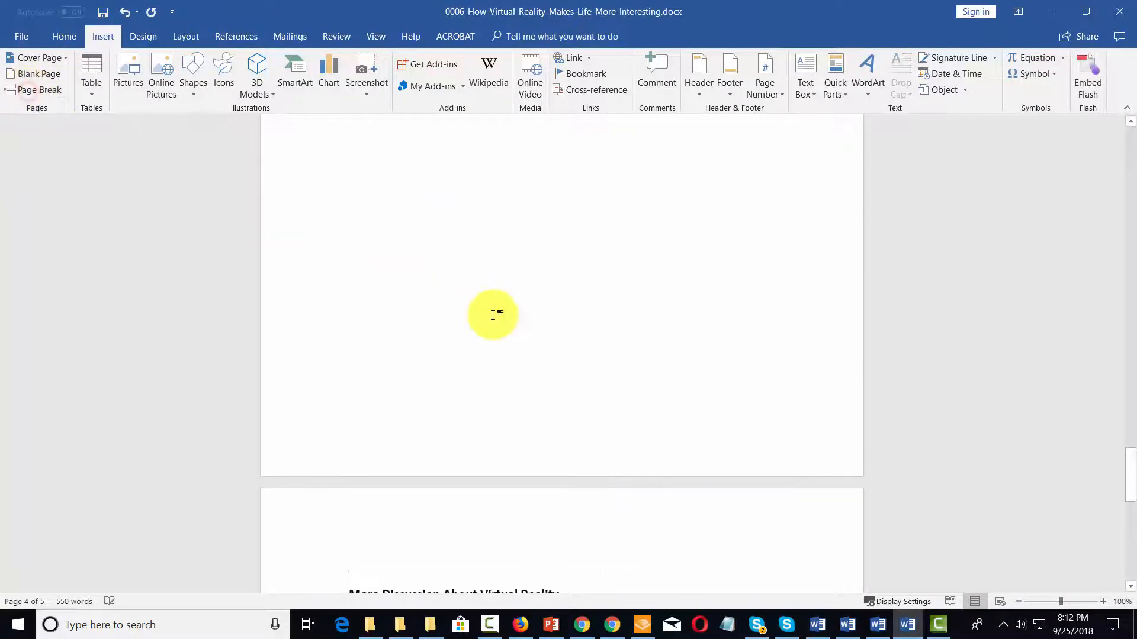
scroll(492, 312, "down", 6)
scroll(494, 314, "up", 15)
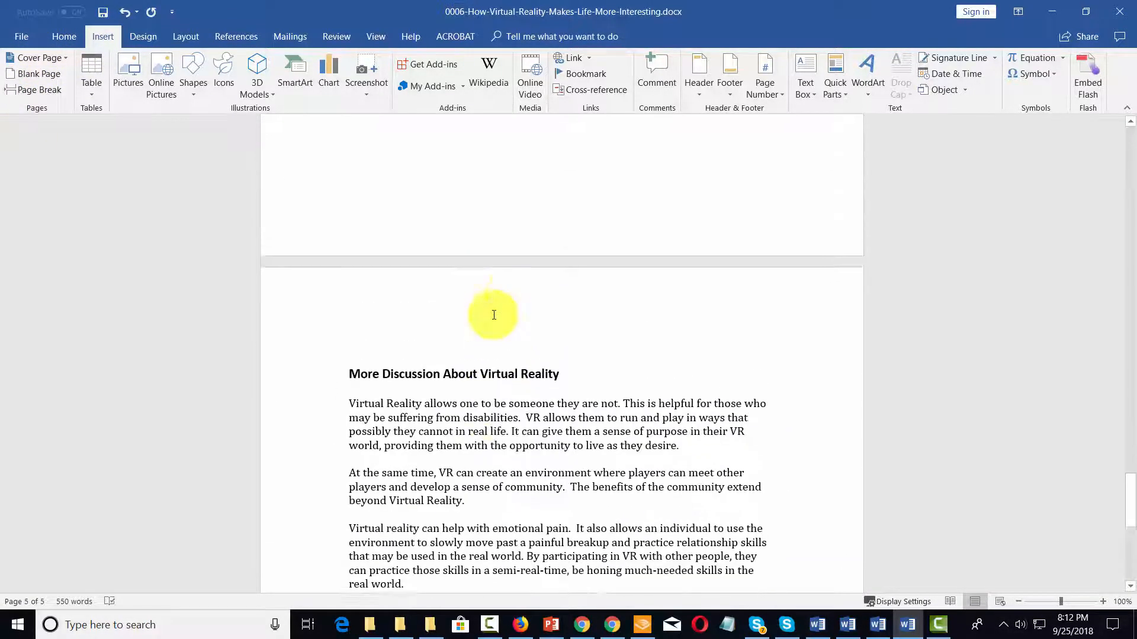
scroll(494, 314, "up", 15)
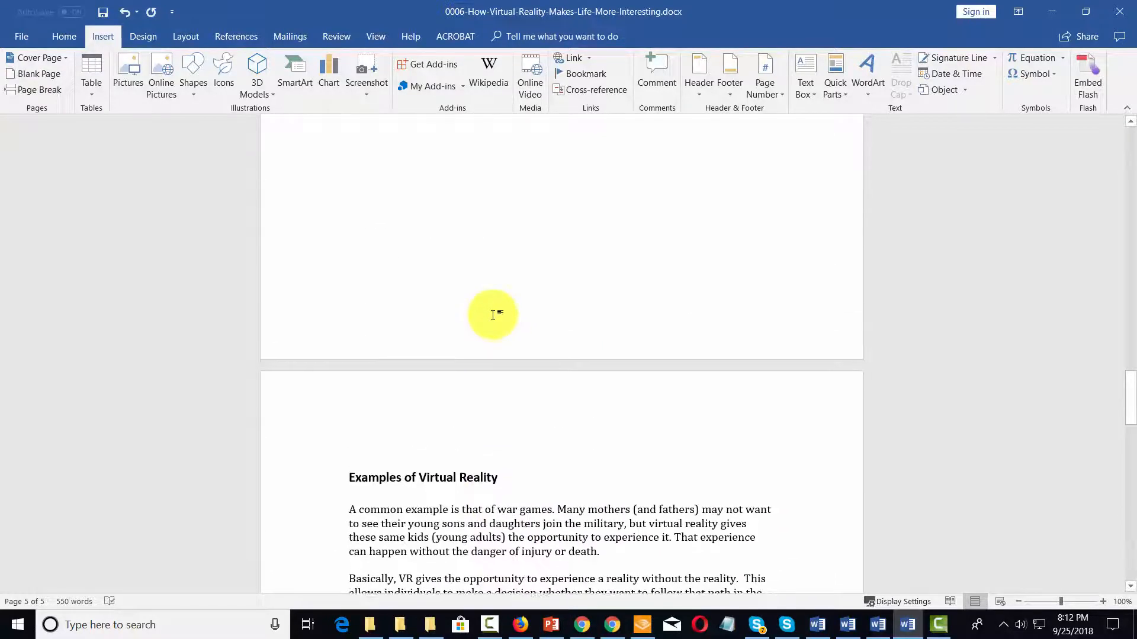
scroll(494, 314, "up", 15)
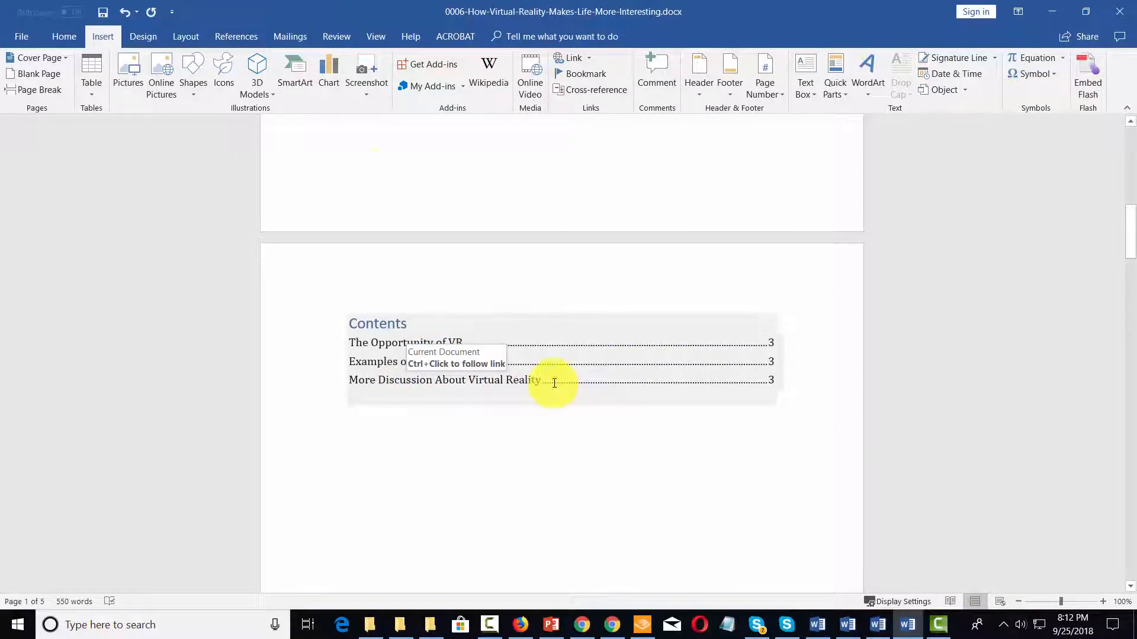
Update the table of contents page numbers only, so entries show pages 3, 4 and 5
left_click(247, 37)
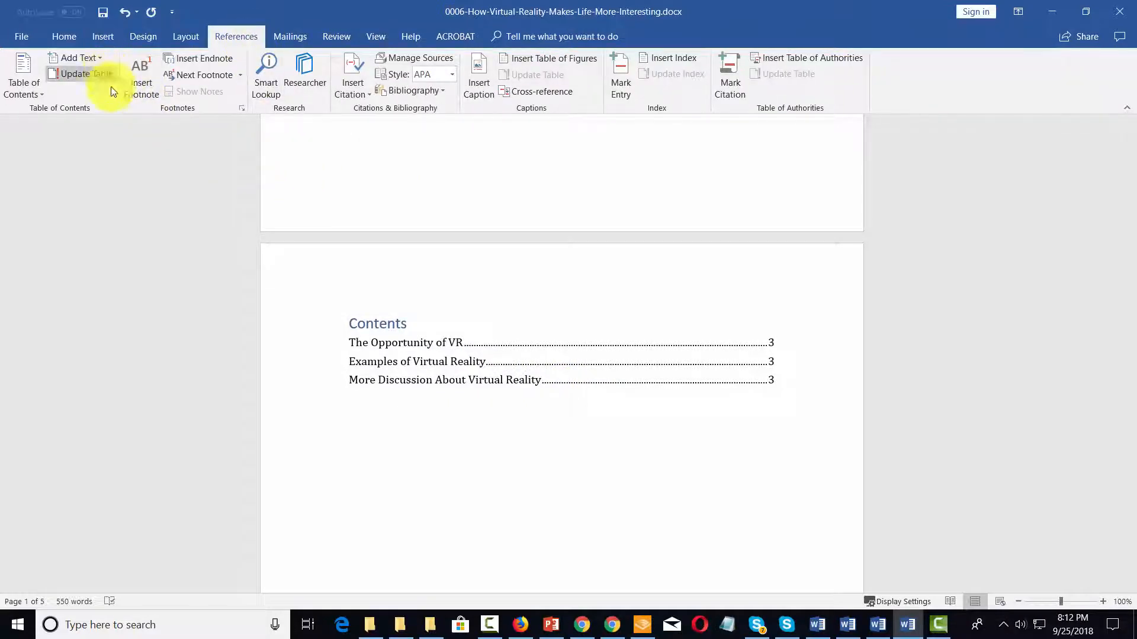
left_click(471, 367)
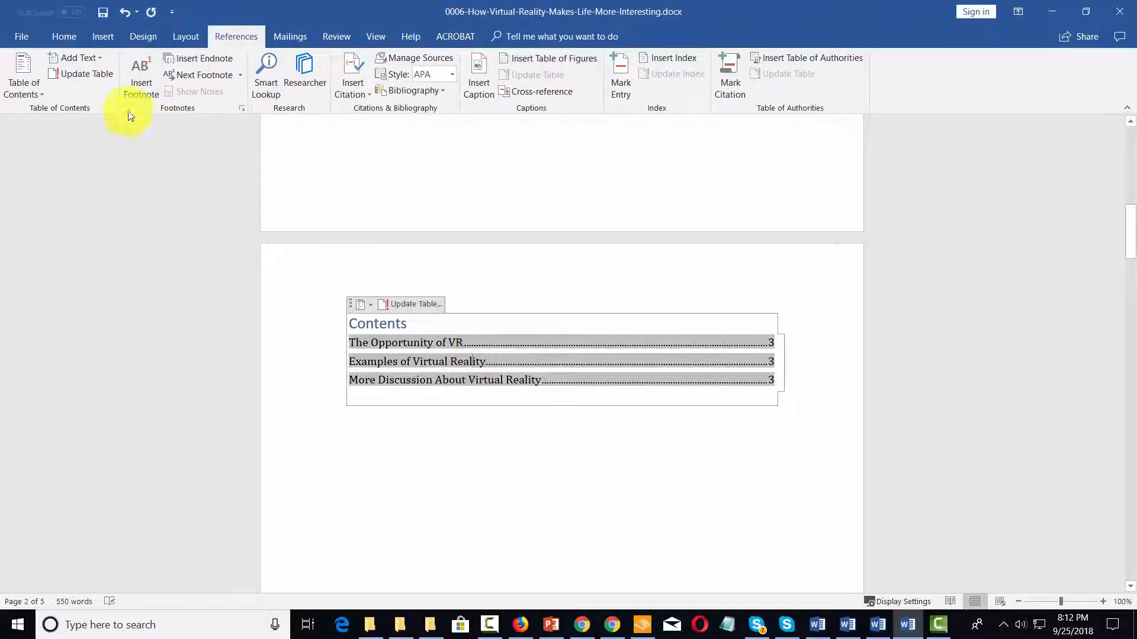
left_click(80, 75)
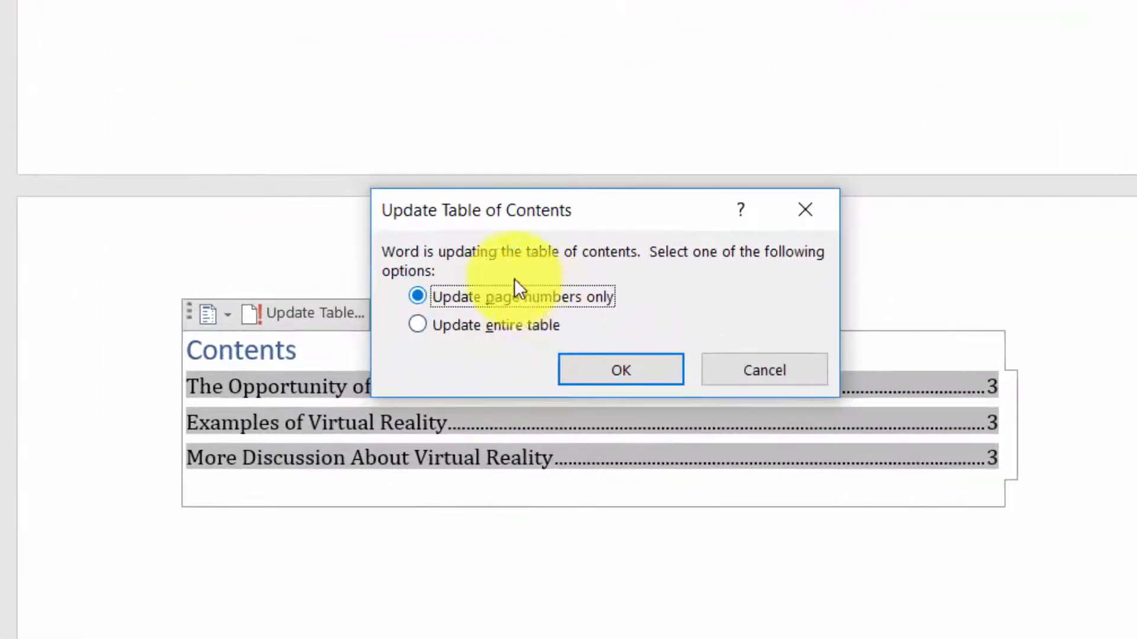
left_click(611, 370)
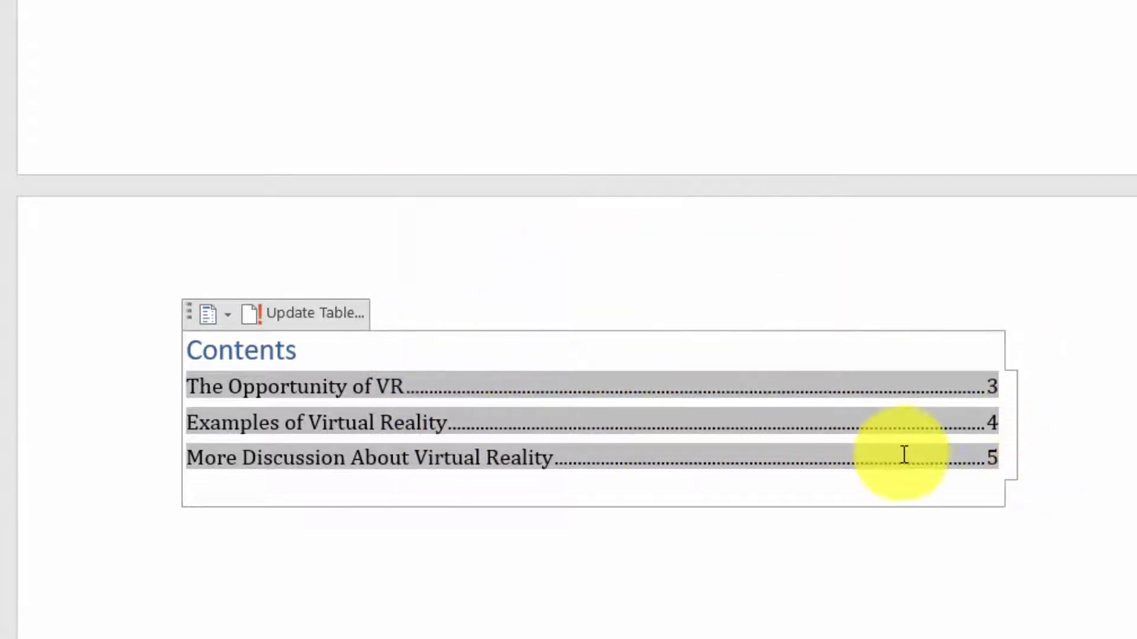
left_click(961, 592)
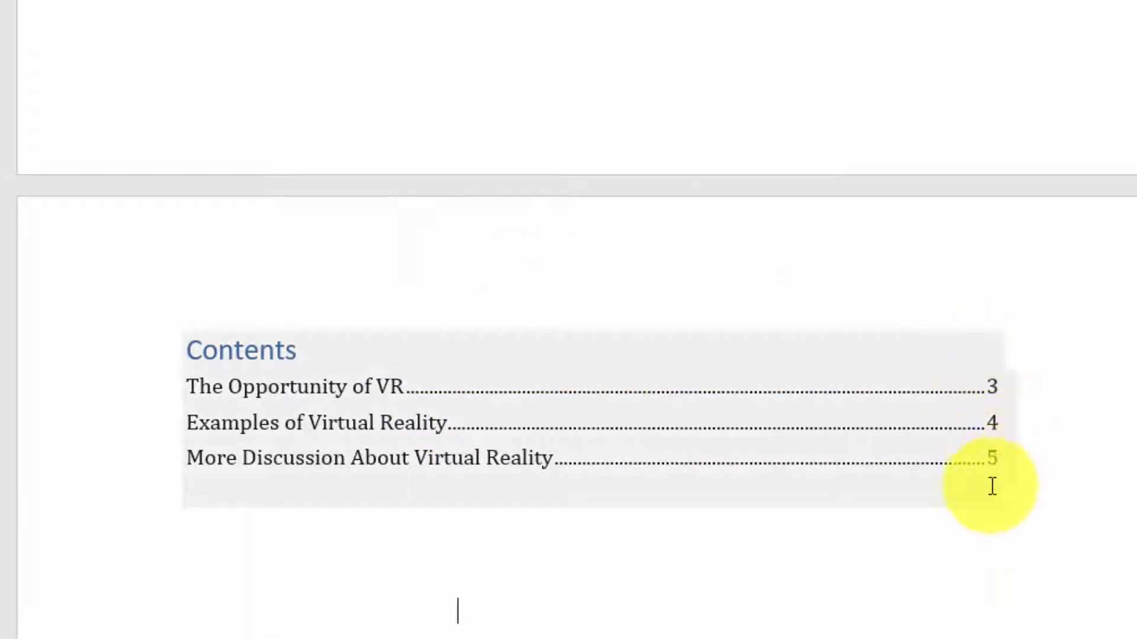